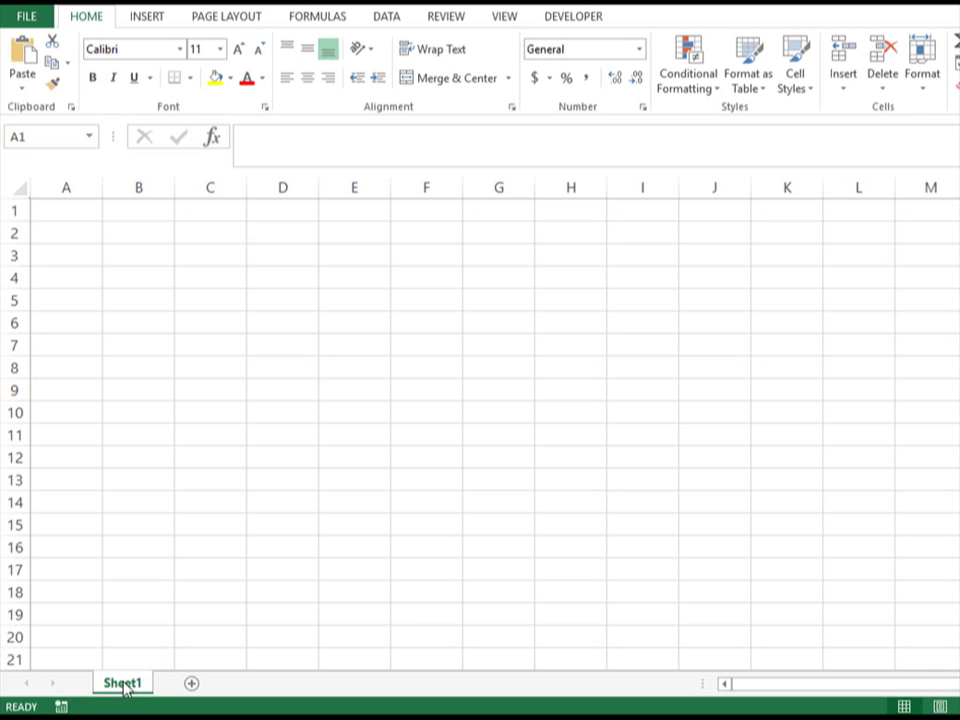
# Add a second worksheet and rename Sheet1 with the person's first name in lowercase
pyautogui.click(192, 685)
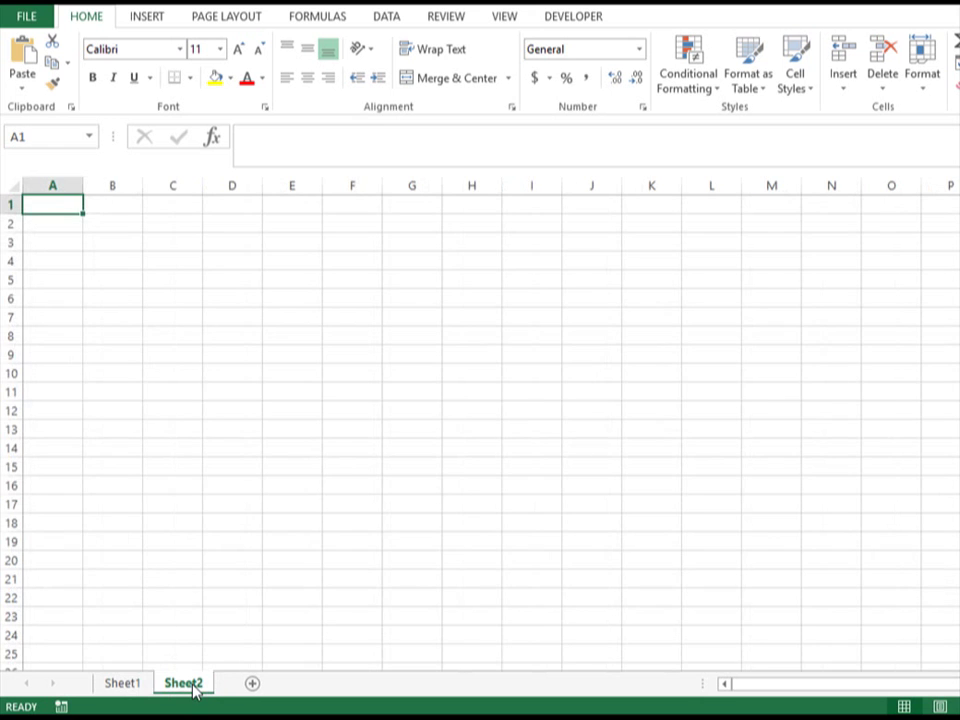
pyautogui.click(137, 687)
pyautogui.rightClick(137, 686)
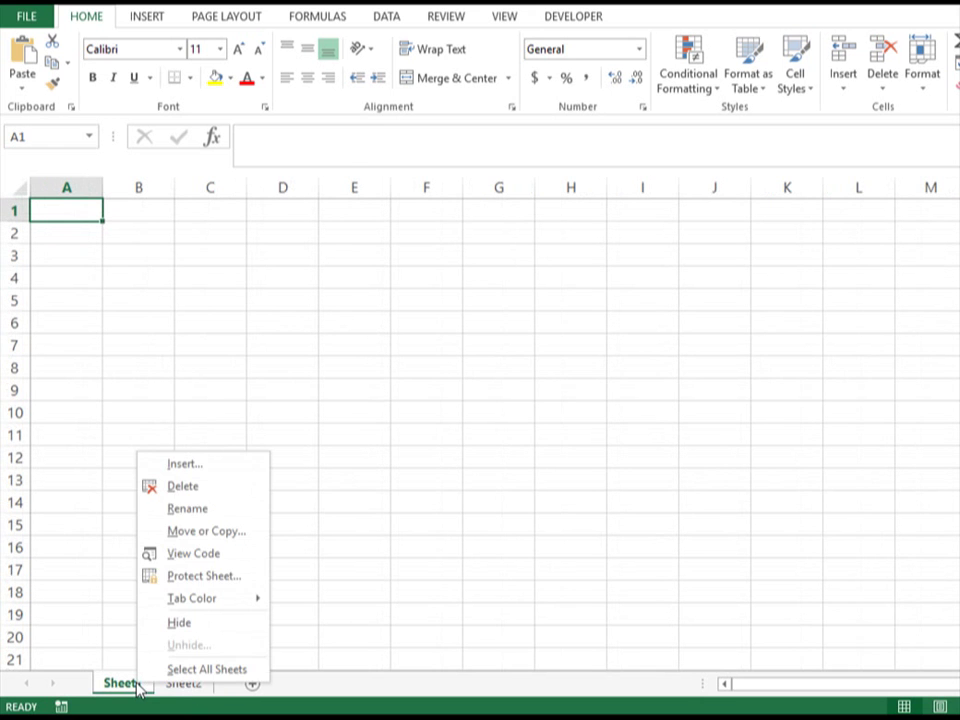
pyautogui.click(208, 511)
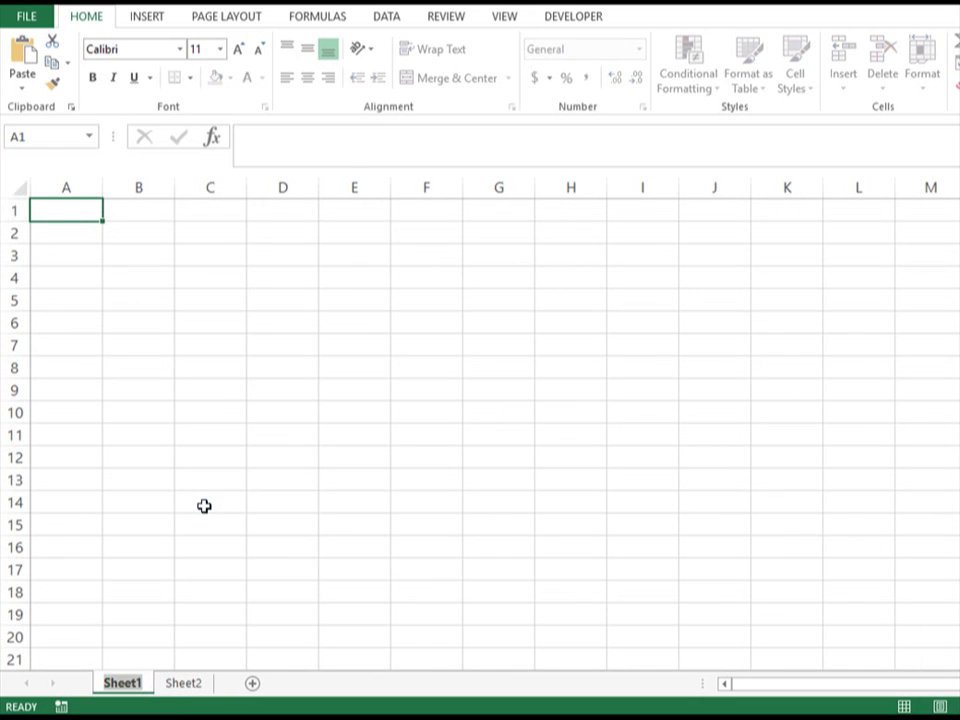
pyautogui.write('paul')
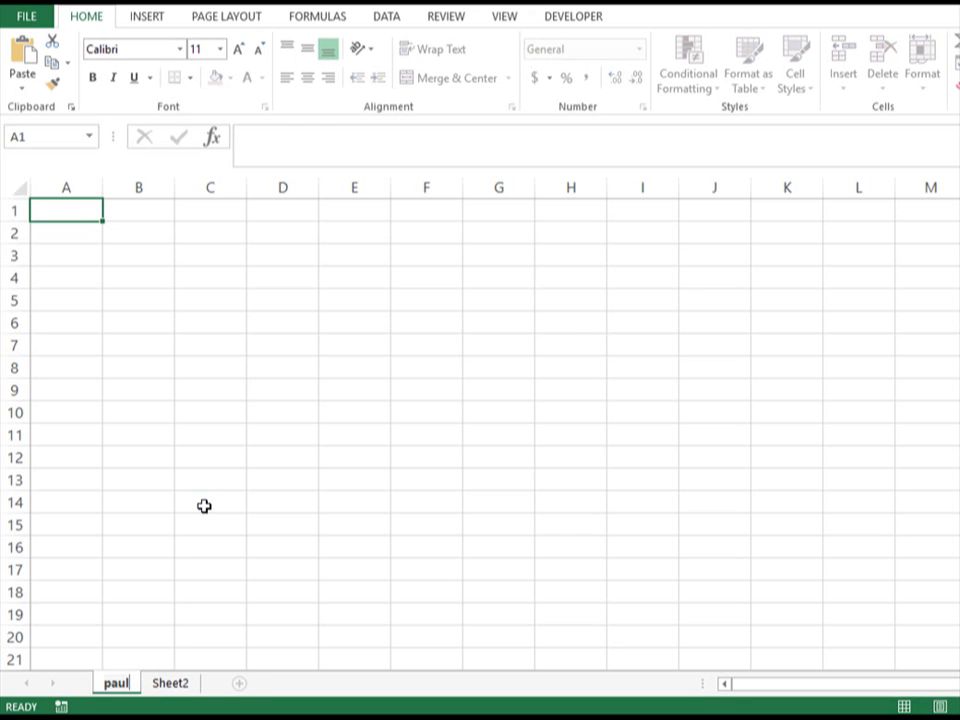
pyautogui.press('Return')
pyautogui.click(218, 548)
# Rename the Sheet2 worksheet as work
pyautogui.click(172, 683)
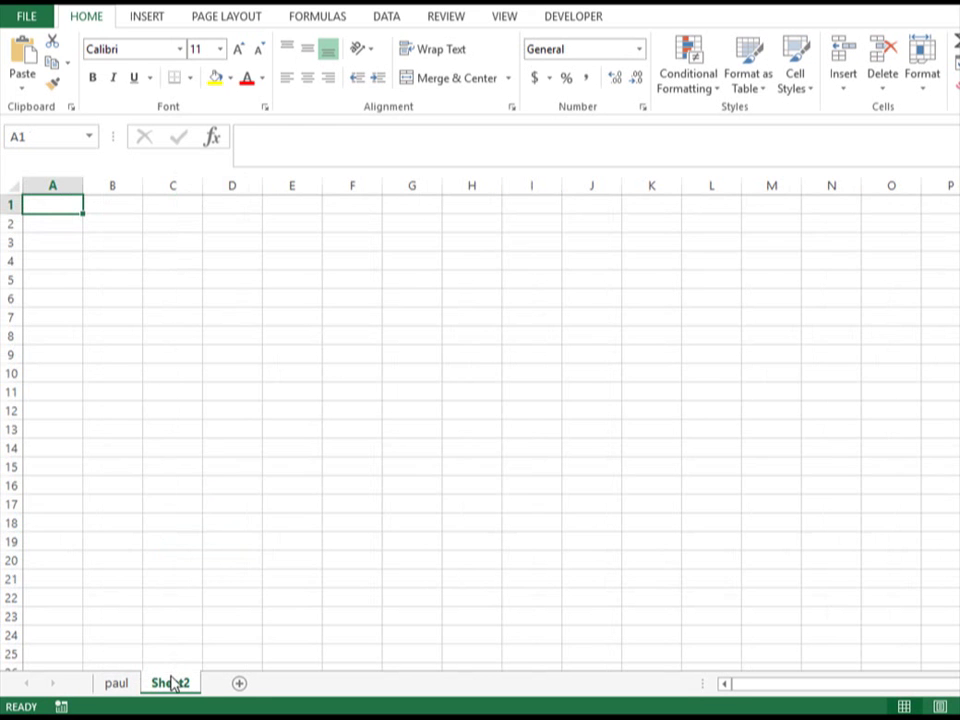
pyautogui.rightClick(172, 681)
pyautogui.click(264, 501)
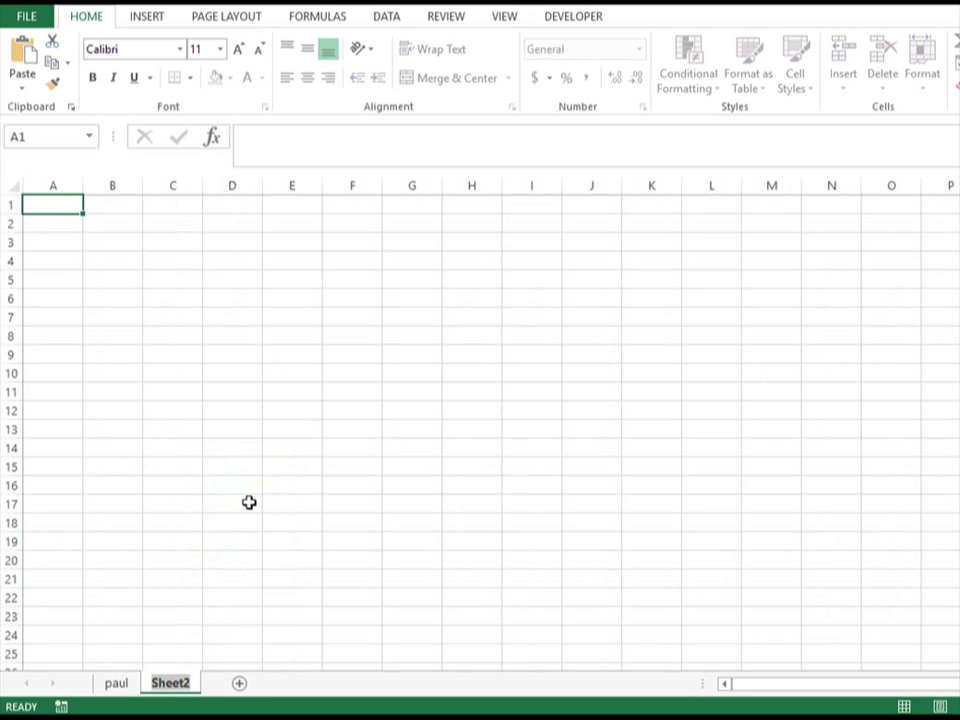
pyautogui.write('work')
pyautogui.press('Return')
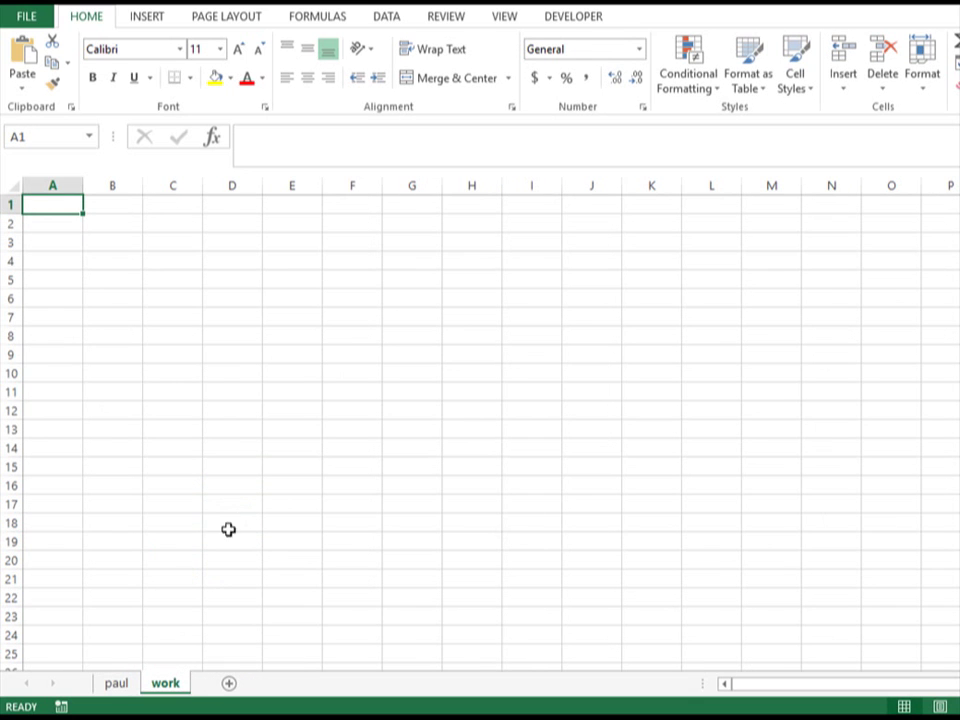
# View both worksheets in turn and select the range A1:E14 on the first one
pyautogui.click(116, 685)
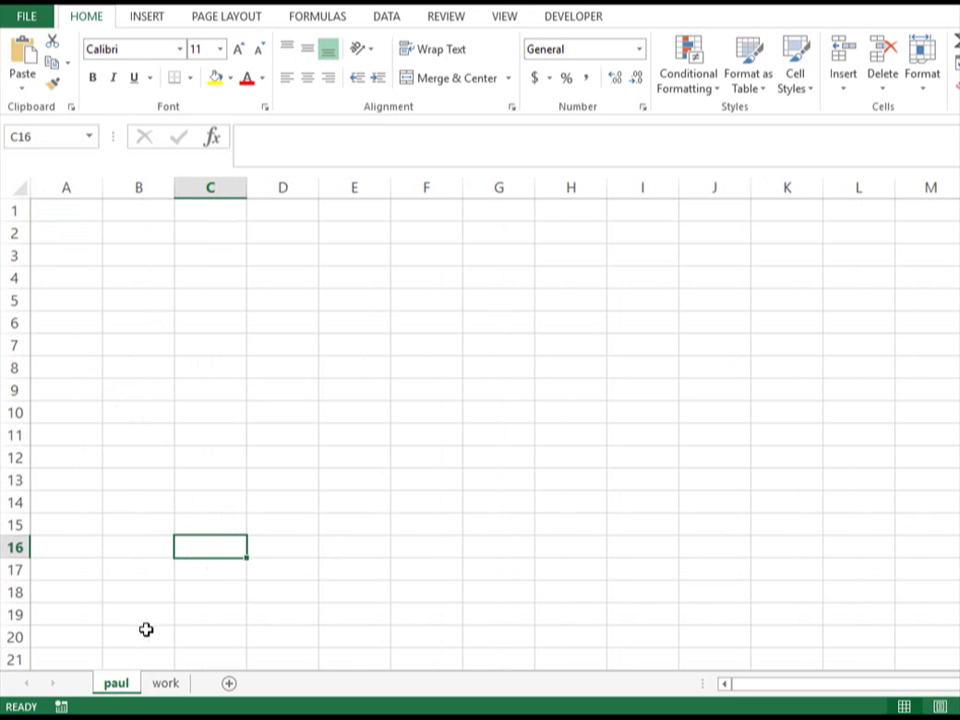
pyautogui.click(166, 684)
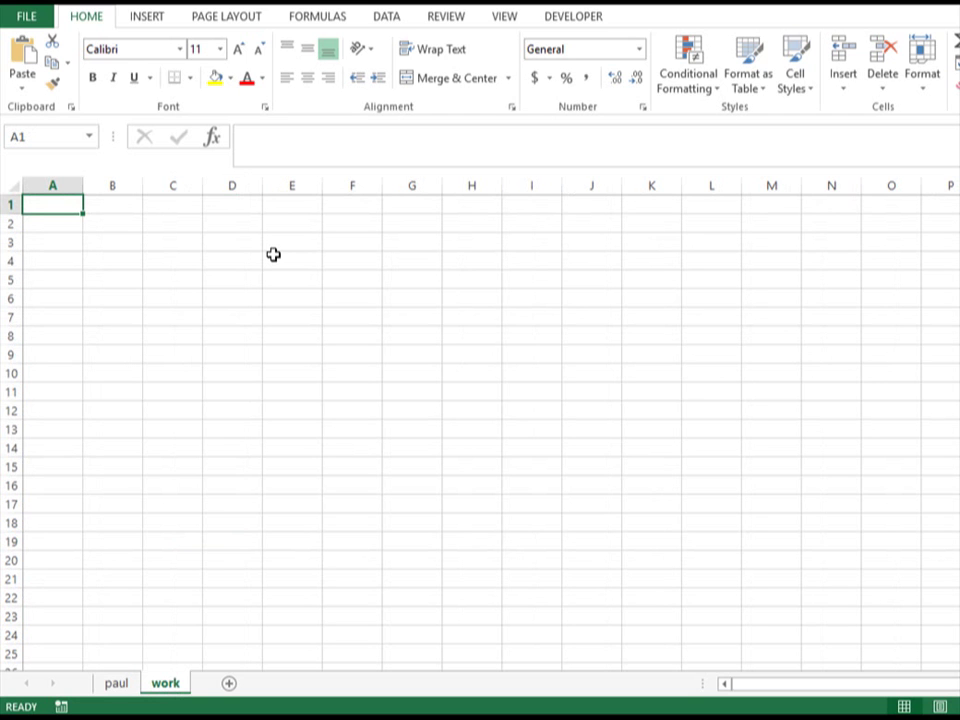
pyautogui.click(122, 681)
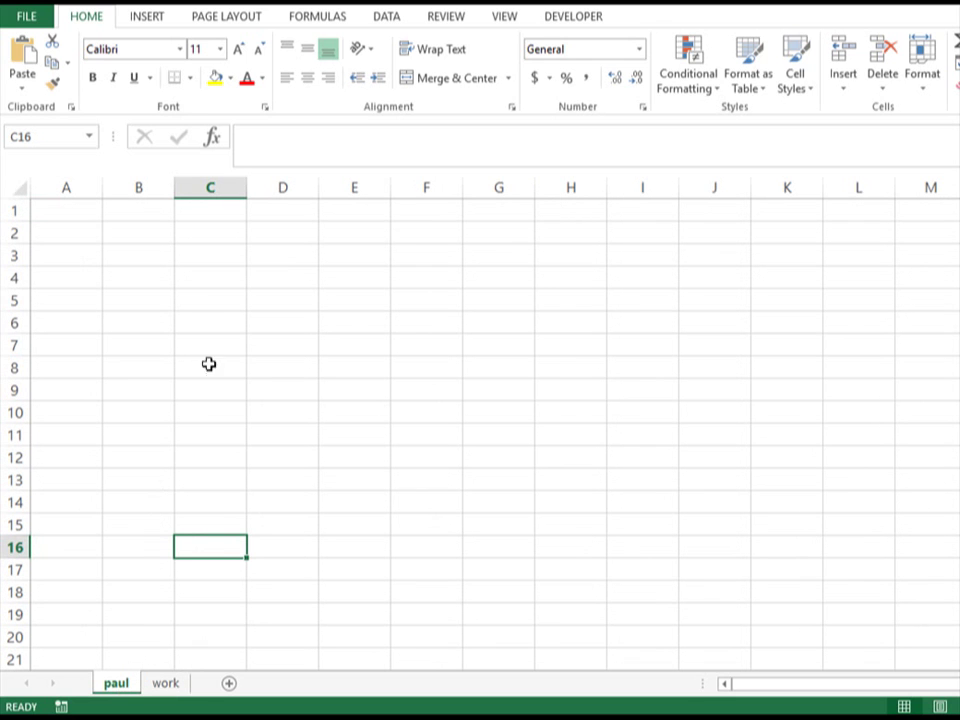
pyautogui.click(74, 212)
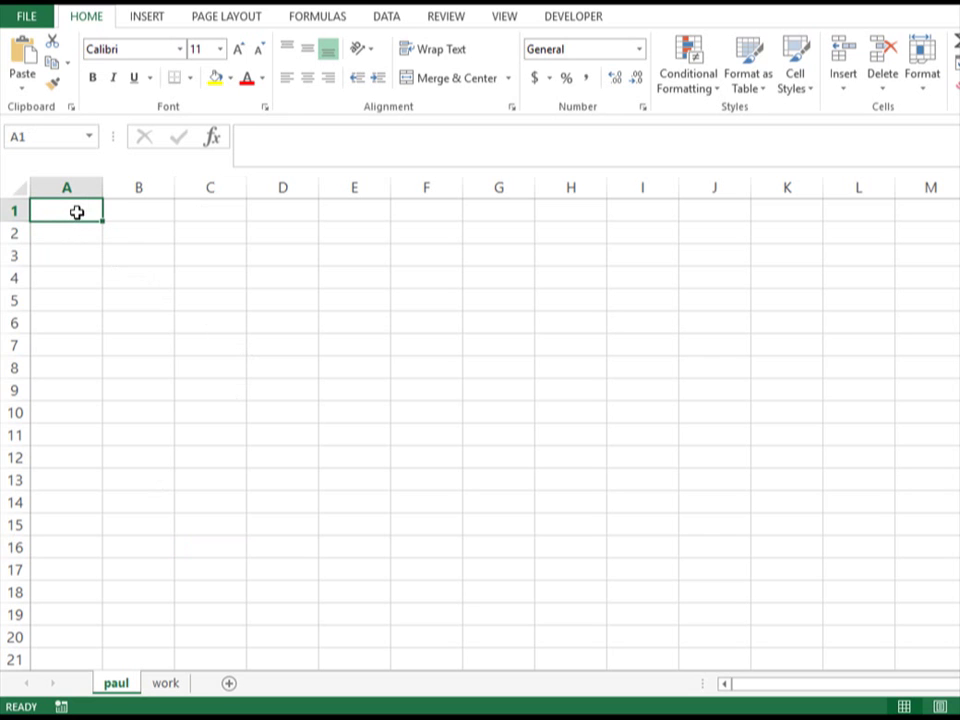
pyautogui.moveTo(77, 213); pyautogui.dragTo(337, 501)
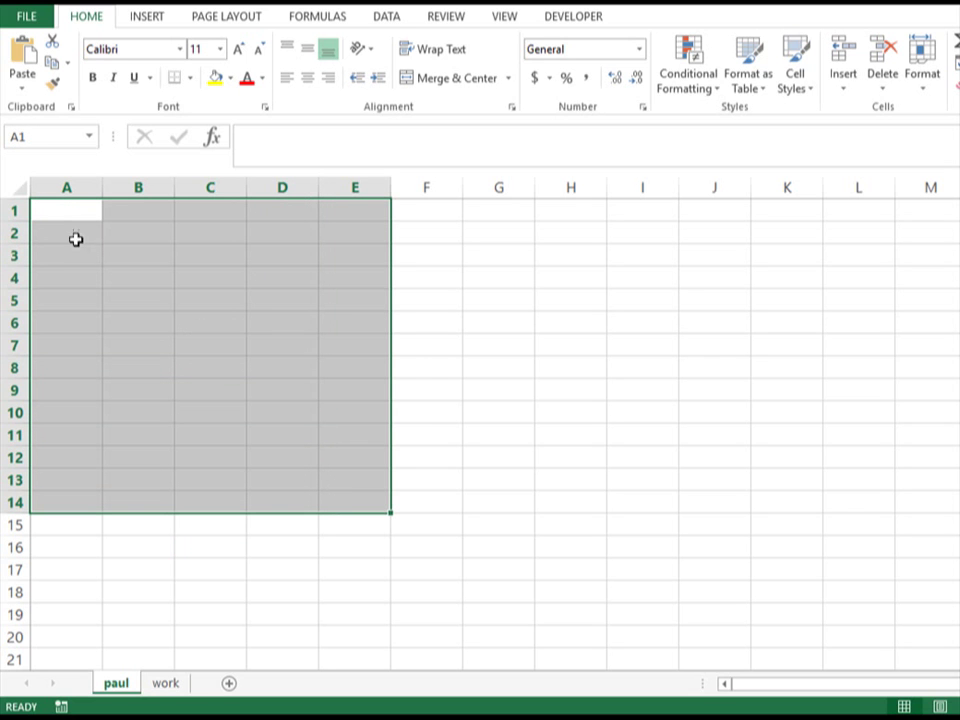
# Enter the greeting Hi in cell A1 of the first worksheet
pyautogui.click(63, 212)
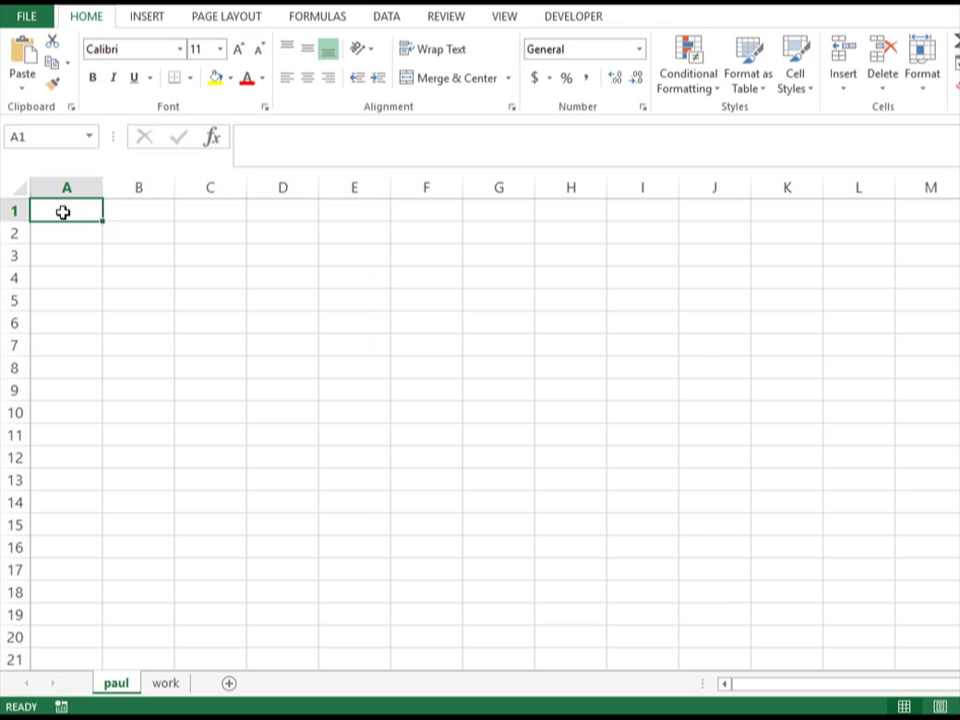
pyautogui.write('Hi')
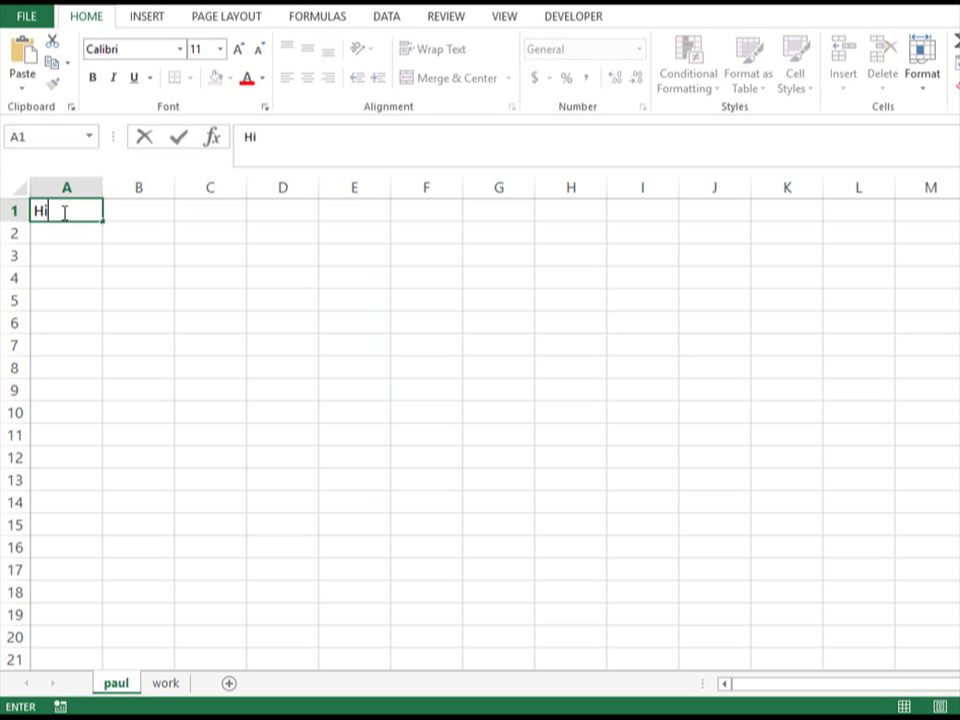
pyautogui.press('Return')
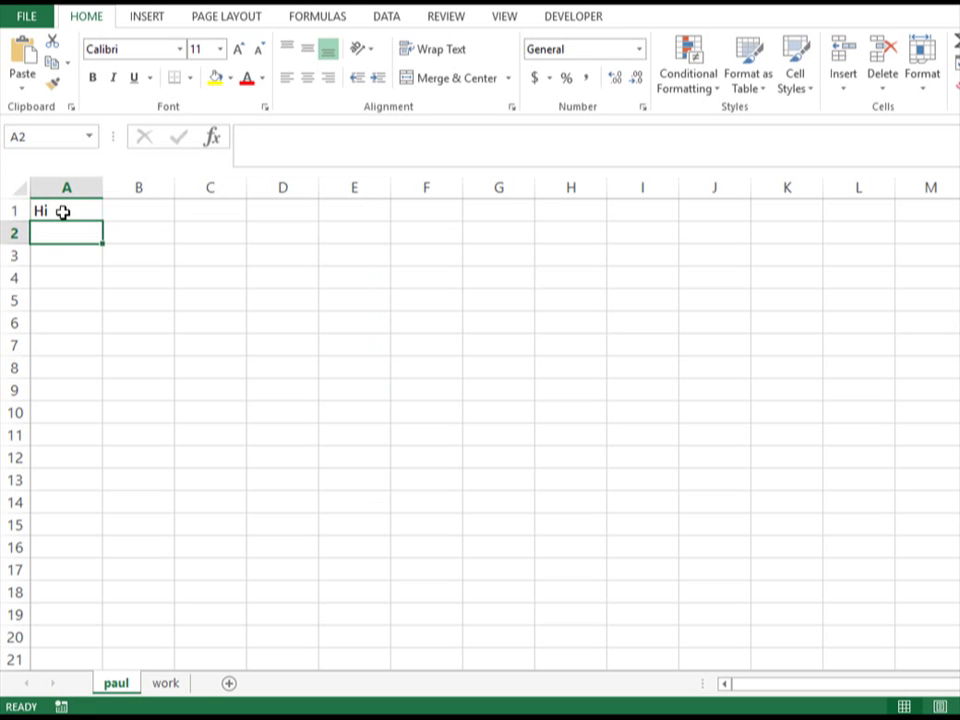
# Enter a sentence in cell A2 that starts with "My name is" and ends with the person's first name
pyautogui.write('Myname')
pyautogui.press('BackSpace')
pyautogui.press('BackSpace')
pyautogui.press('BackSpace')
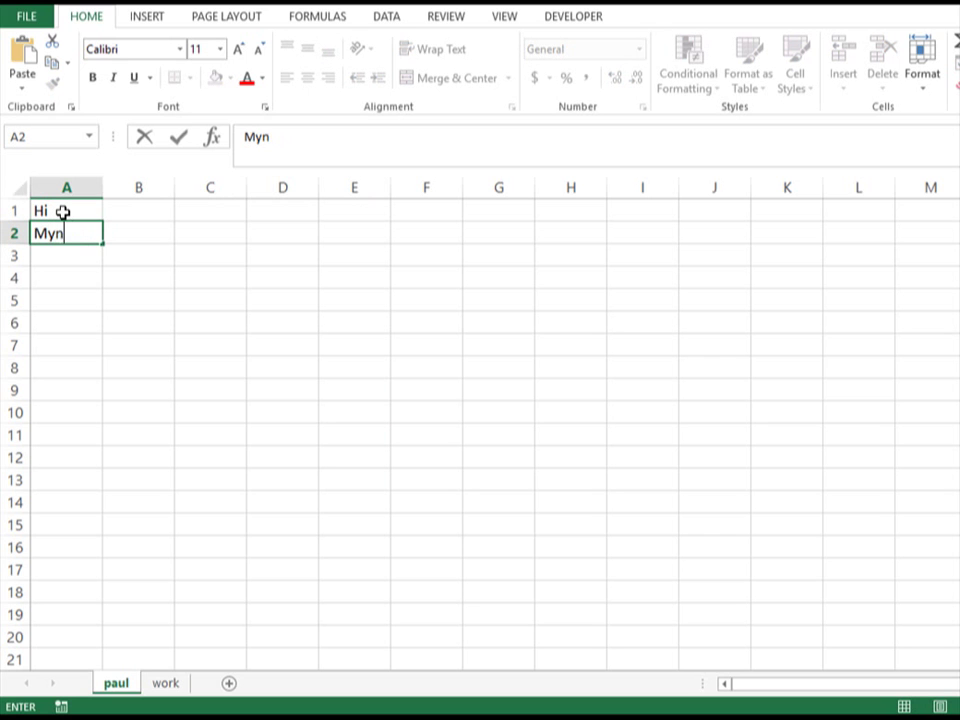
pyautogui.press('BackSpace')
pyautogui.write('name is P')
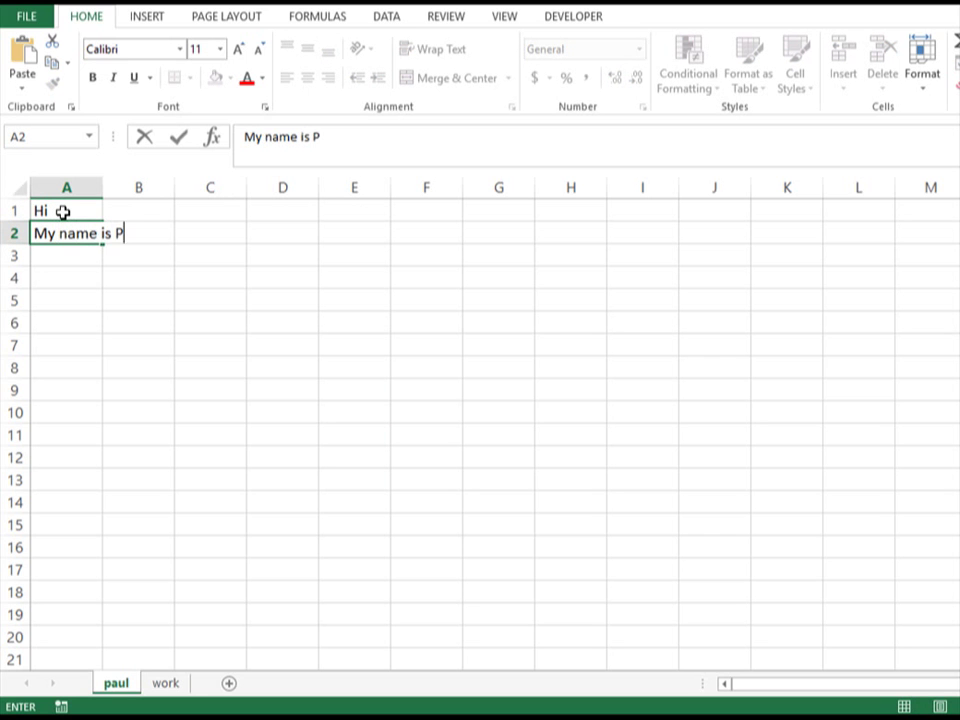
pyautogui.write('aul')
pyautogui.press('Return')
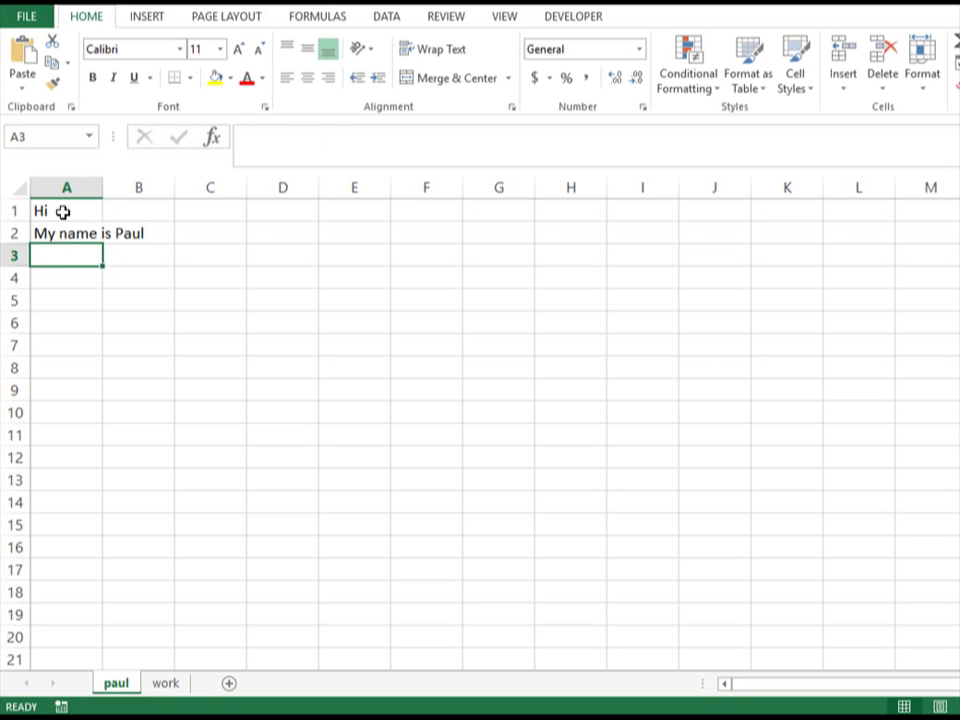
# Leave row 3 empty and enter the numbers 85, 16 and 20 in cells A4 to A6
pyautogui.press('Return')
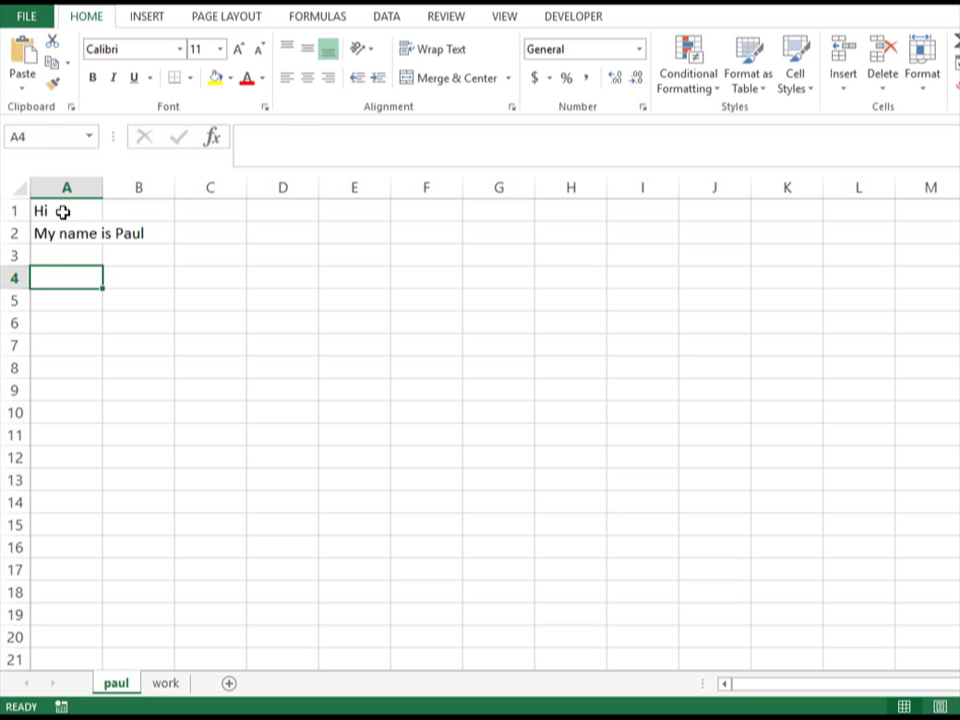
pyautogui.write('85')
pyautogui.press('Return')
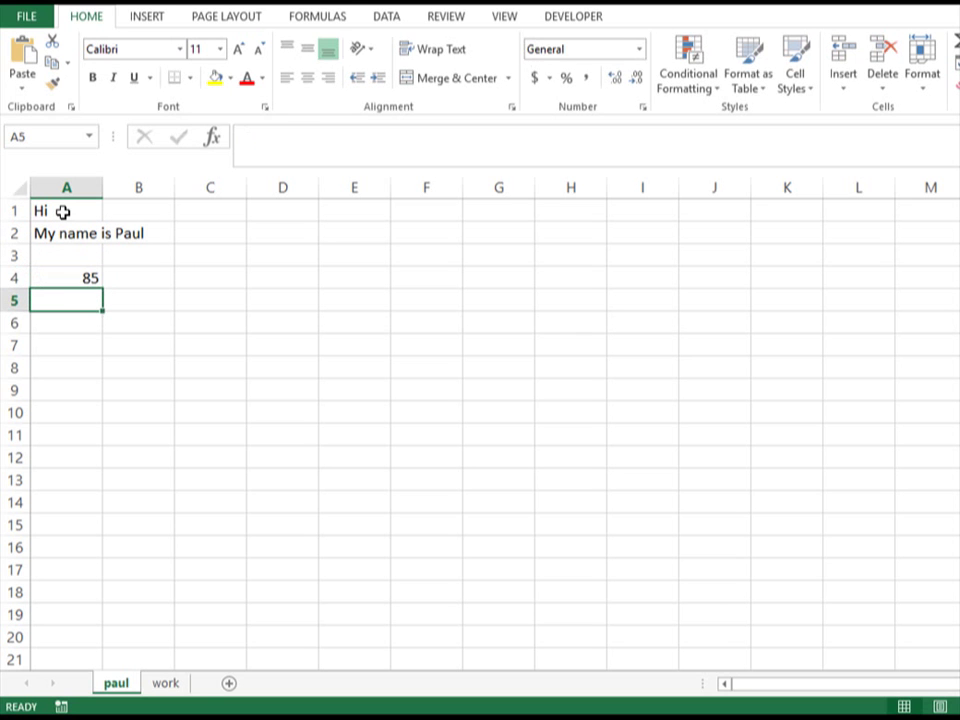
pyautogui.write('16')
pyautogui.press('Return')
pyautogui.write('20')
pyautogui.press('Return')
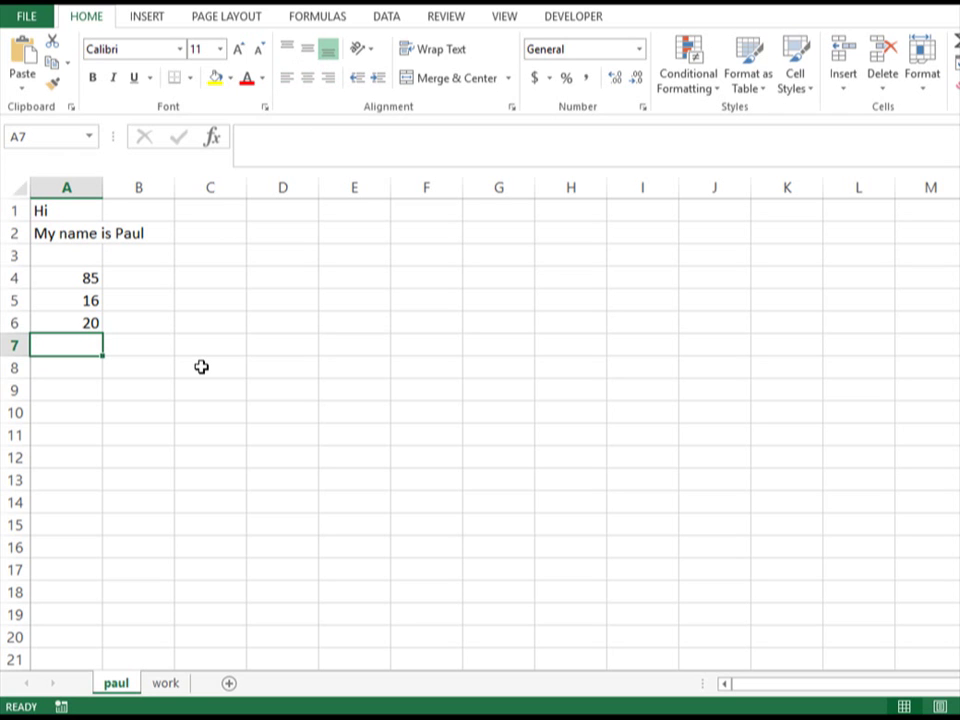
# Enter the division formula =8/4 in cell C4
pyautogui.press('Right')
pyautogui.press('Up')
pyautogui.press('Up')
pyautogui.press('Up')
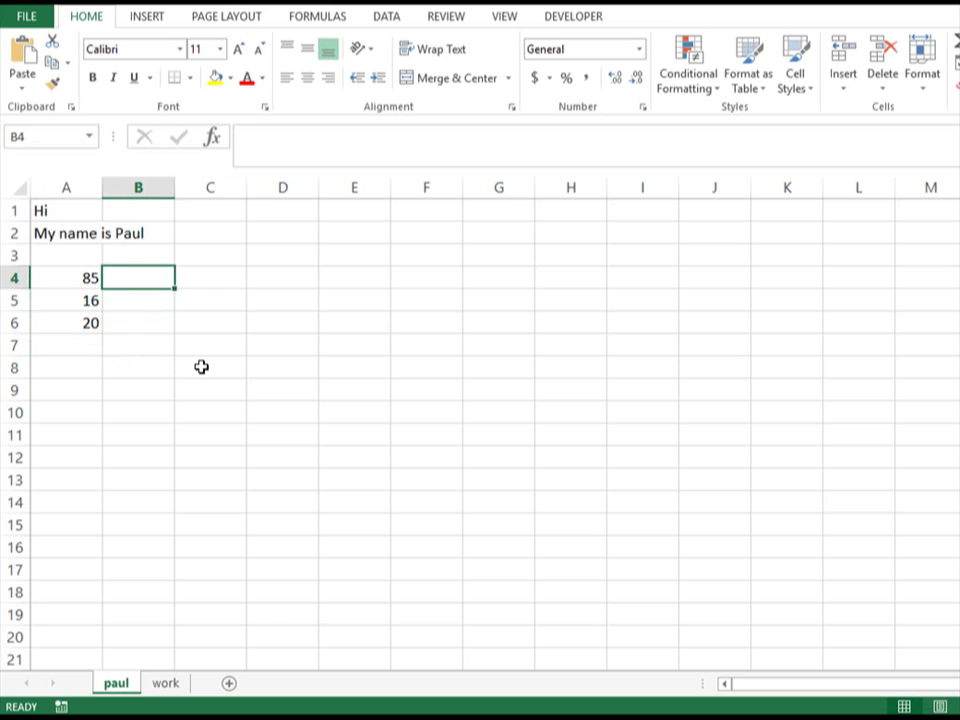
pyautogui.press('Right')
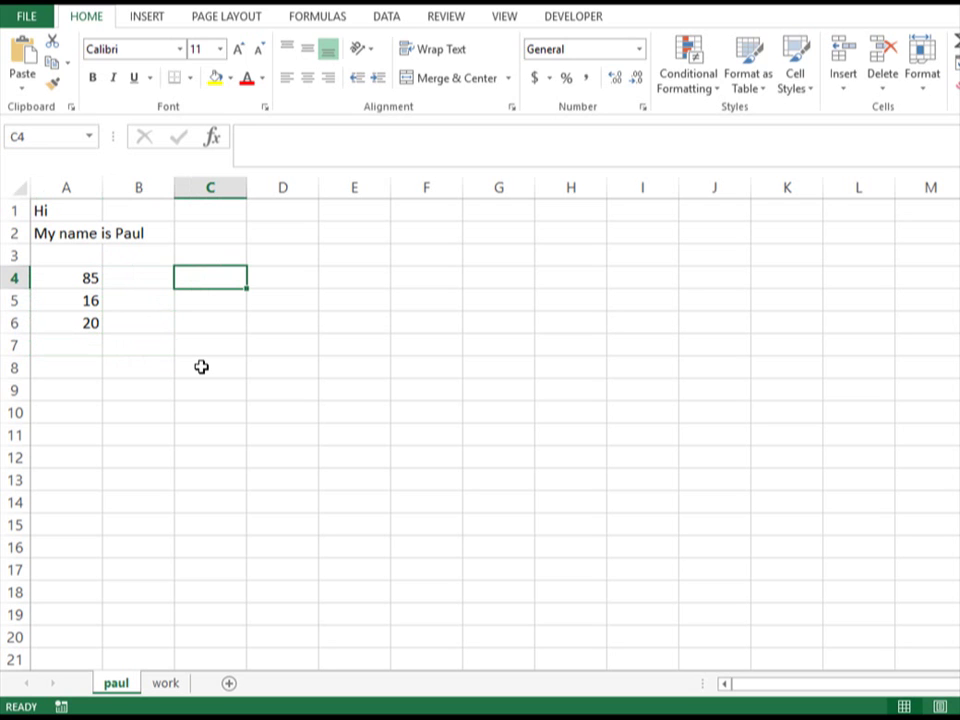
pyautogui.write('=')
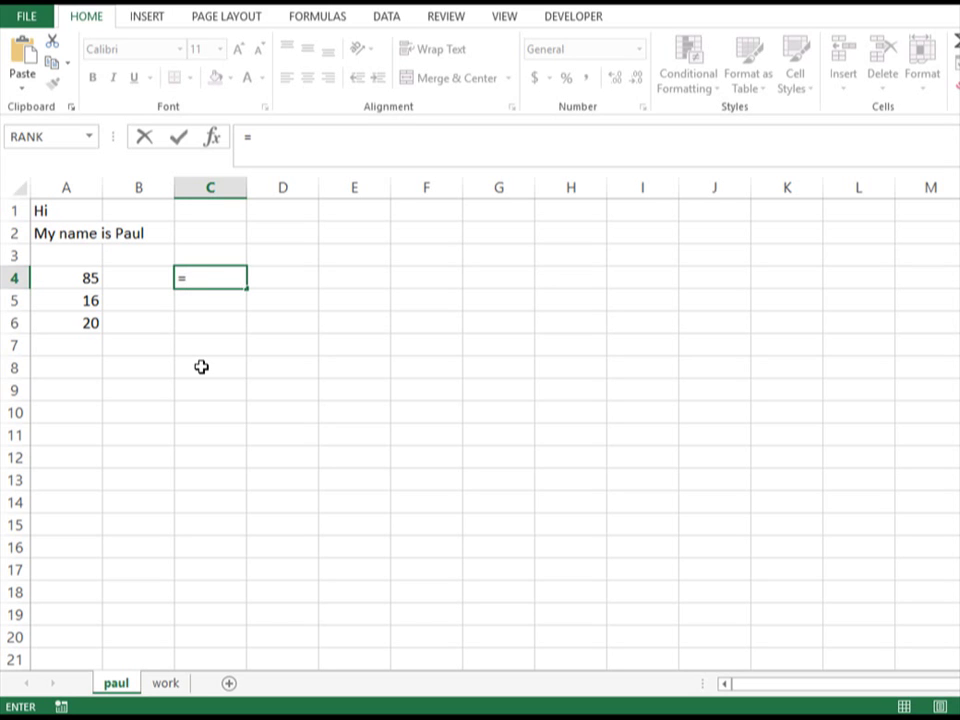
pyautogui.write('8/4')
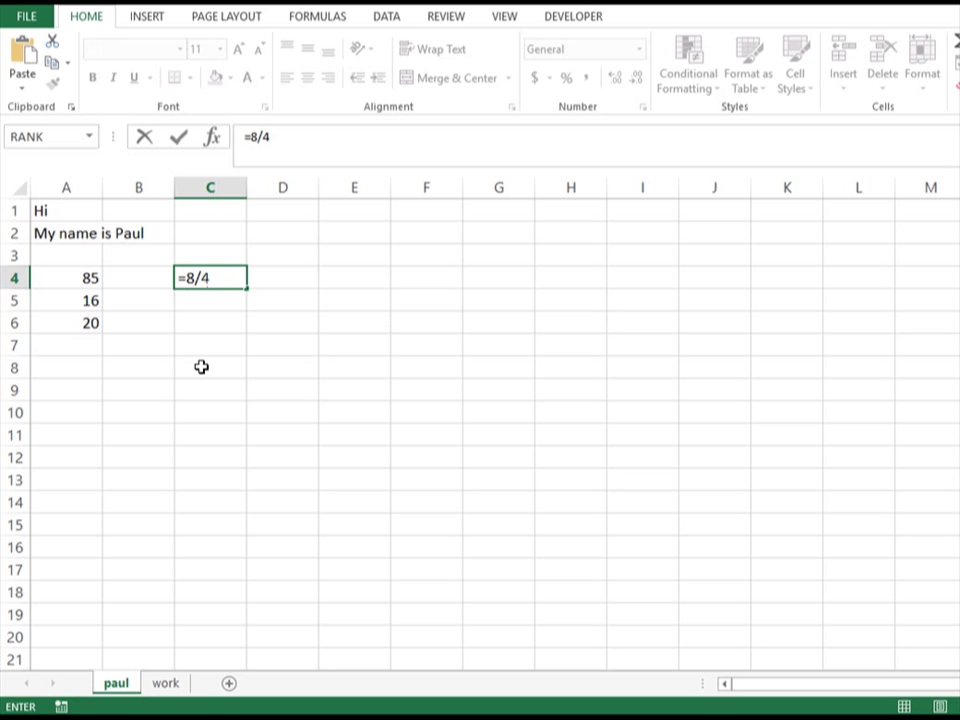
pyautogui.press('Return')
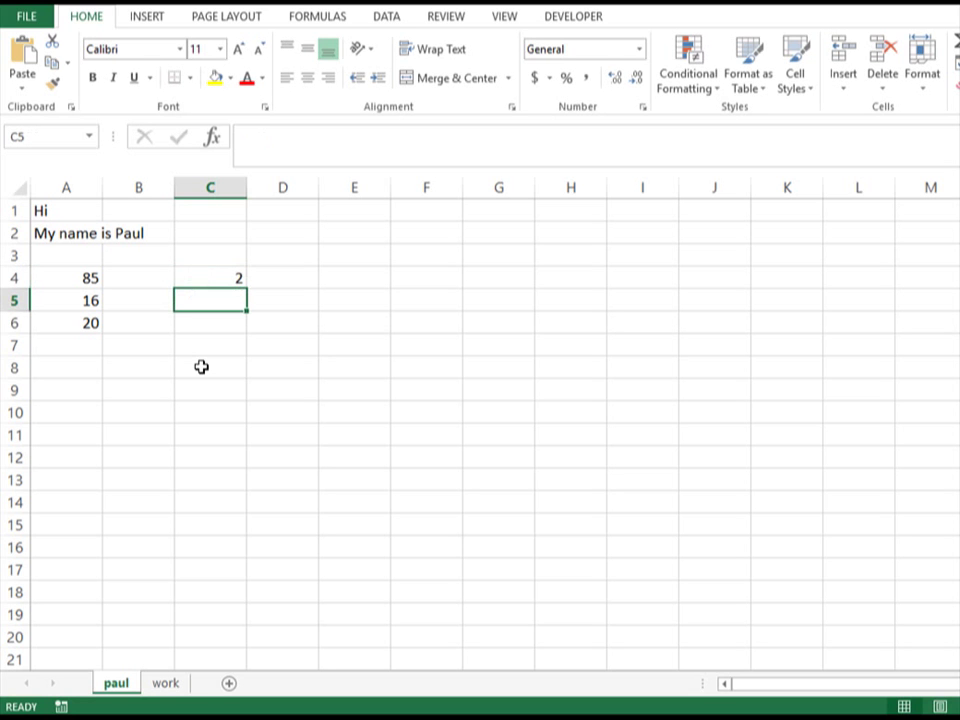
# Try entering 8/4 without an equals sign in cell C5, and clear the cell's contents
pyautogui.write('8/4')
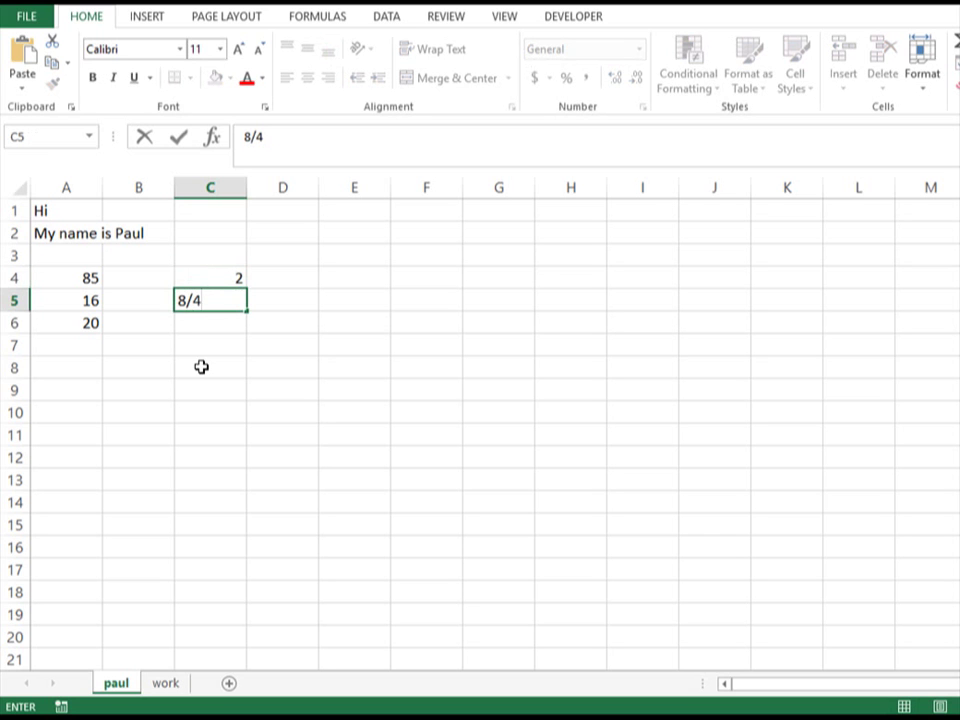
pyautogui.press('Return')
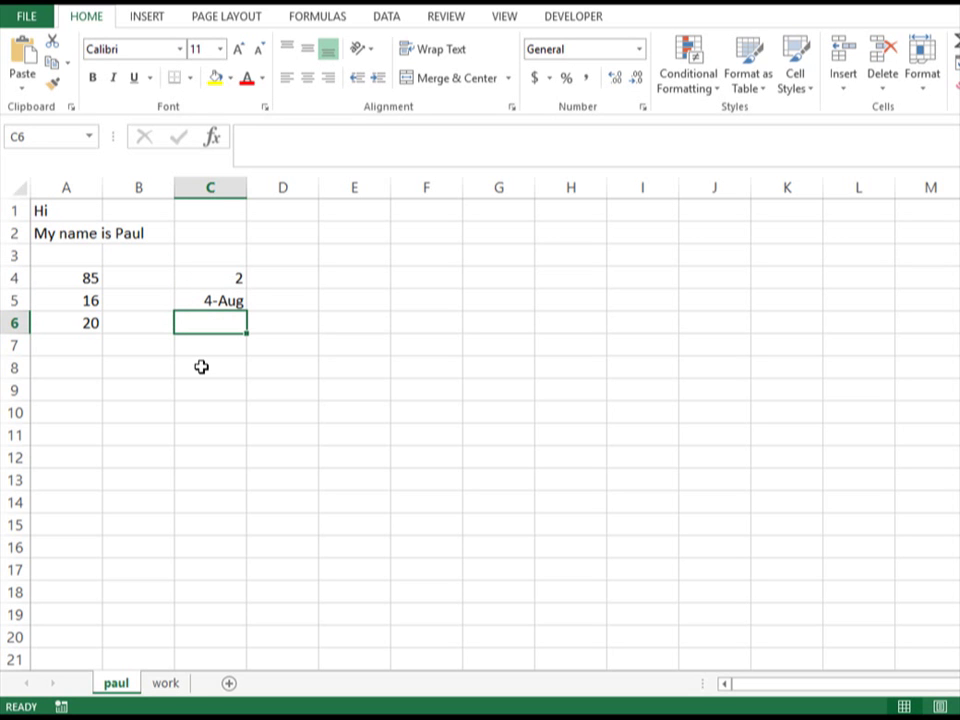
pyautogui.press('Up')
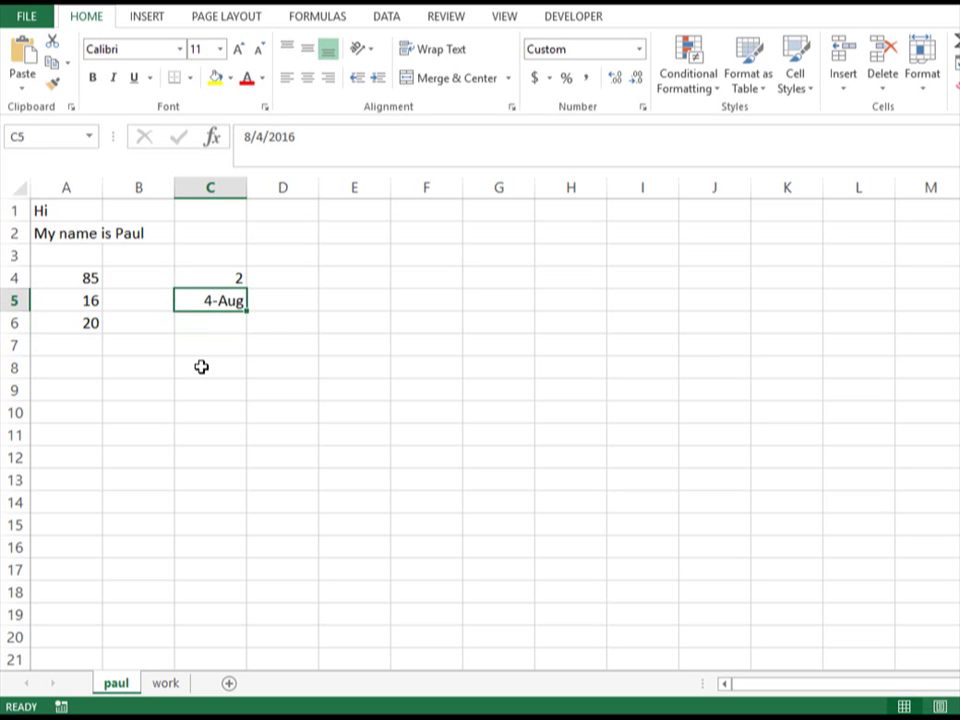
pyautogui.press('Delete')
pyautogui.press('Down')
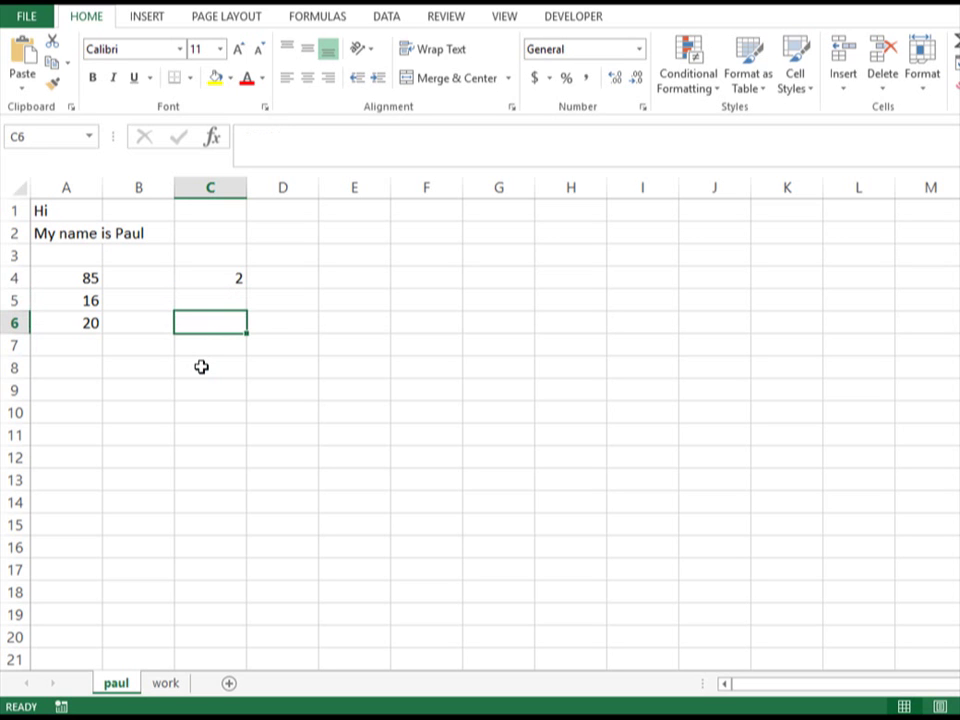
# Try the addition formula =A6+A5 in cell C5, and clear the cell's contents
pyautogui.press('Up')
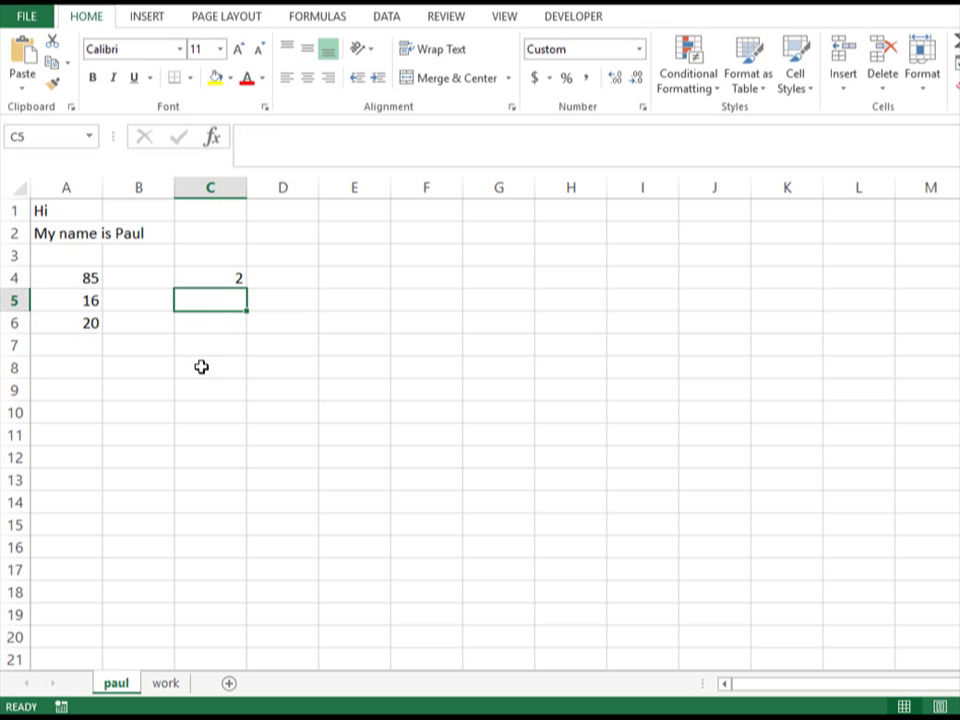
pyautogui.write('=')
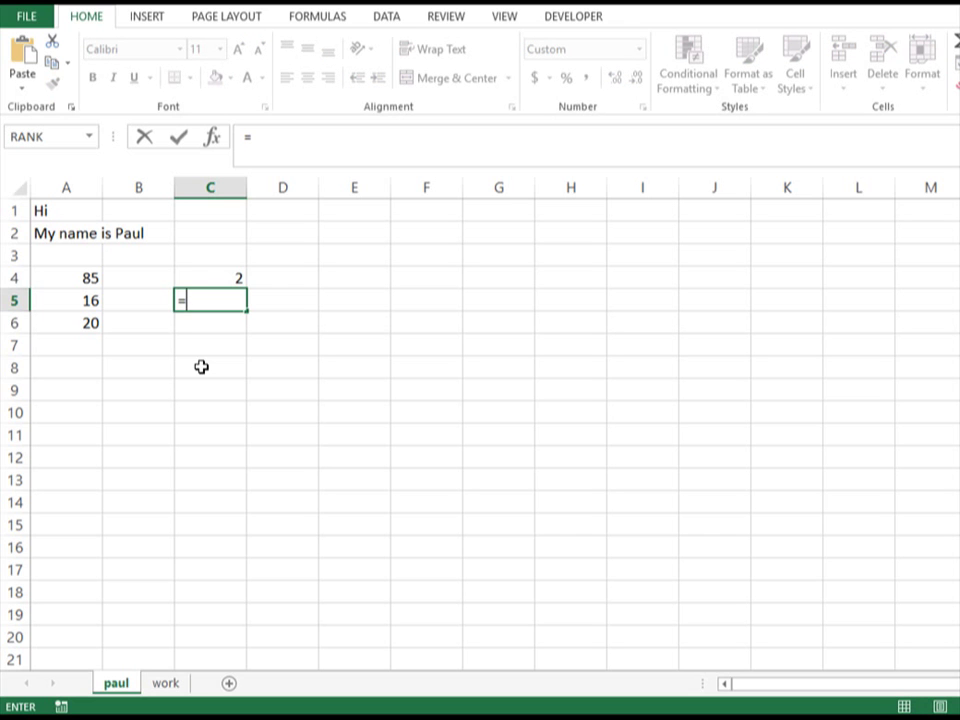
pyautogui.write('A')
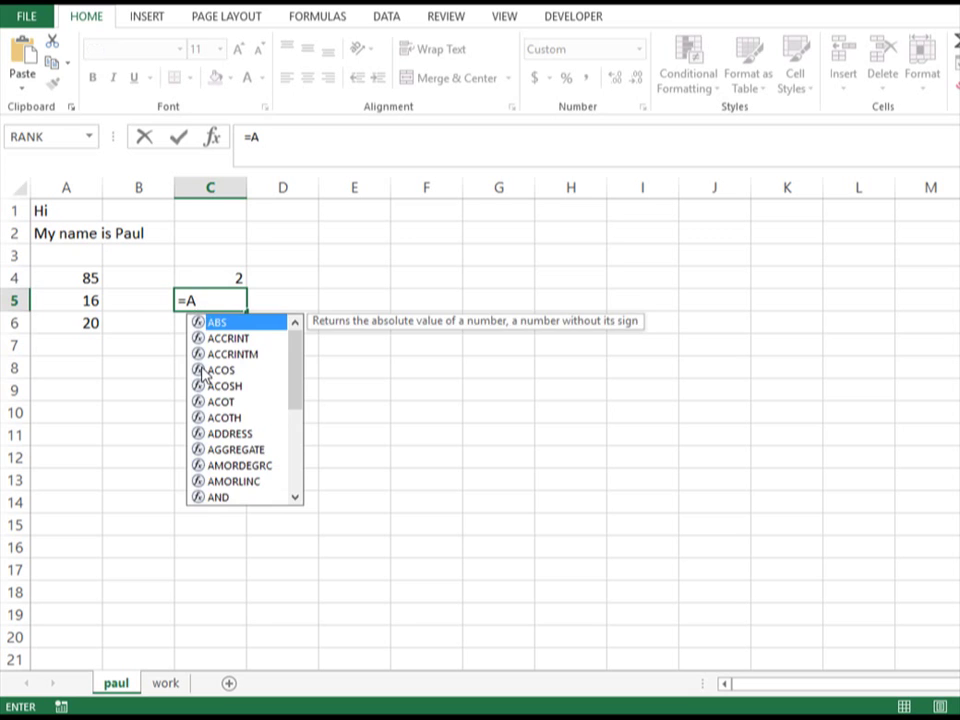
pyautogui.write('6')
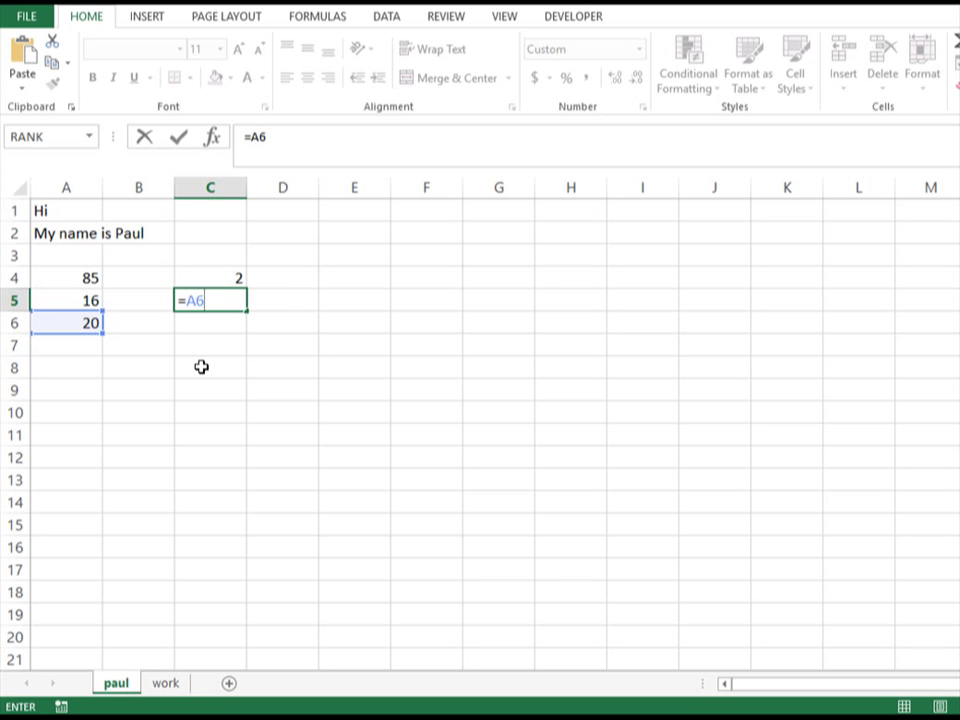
pyautogui.write('+A5')
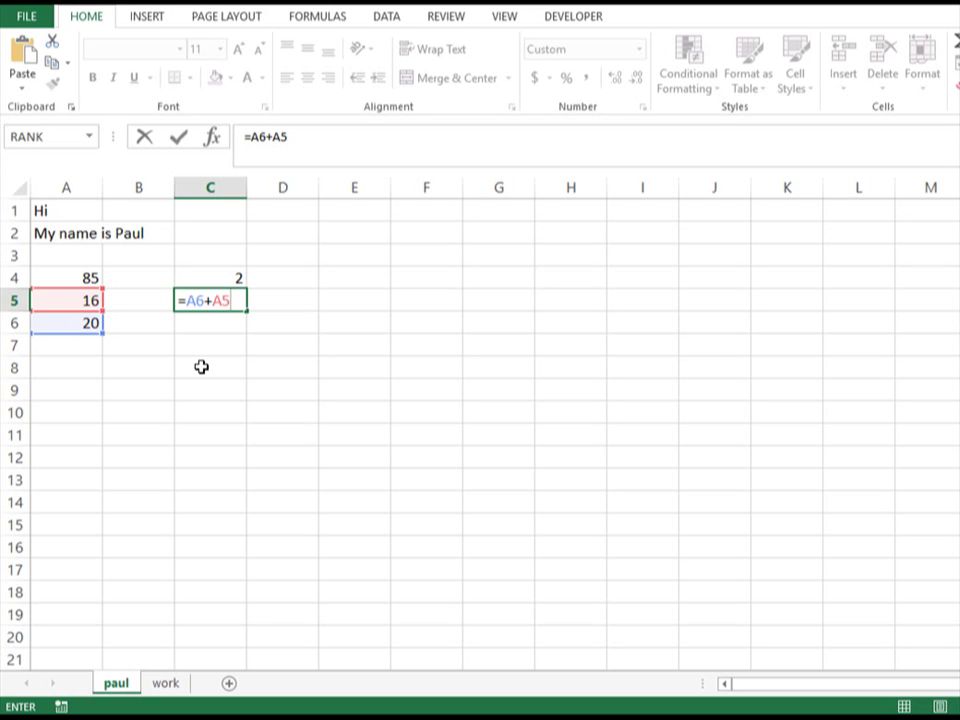
pyautogui.press('Return')
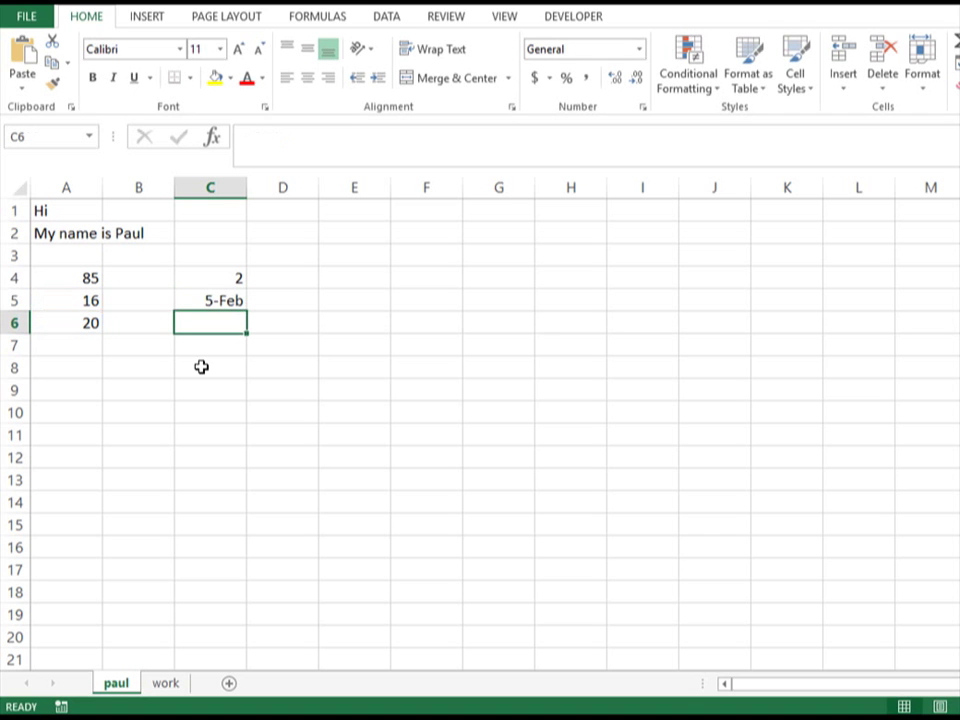
pyautogui.click(207, 300)
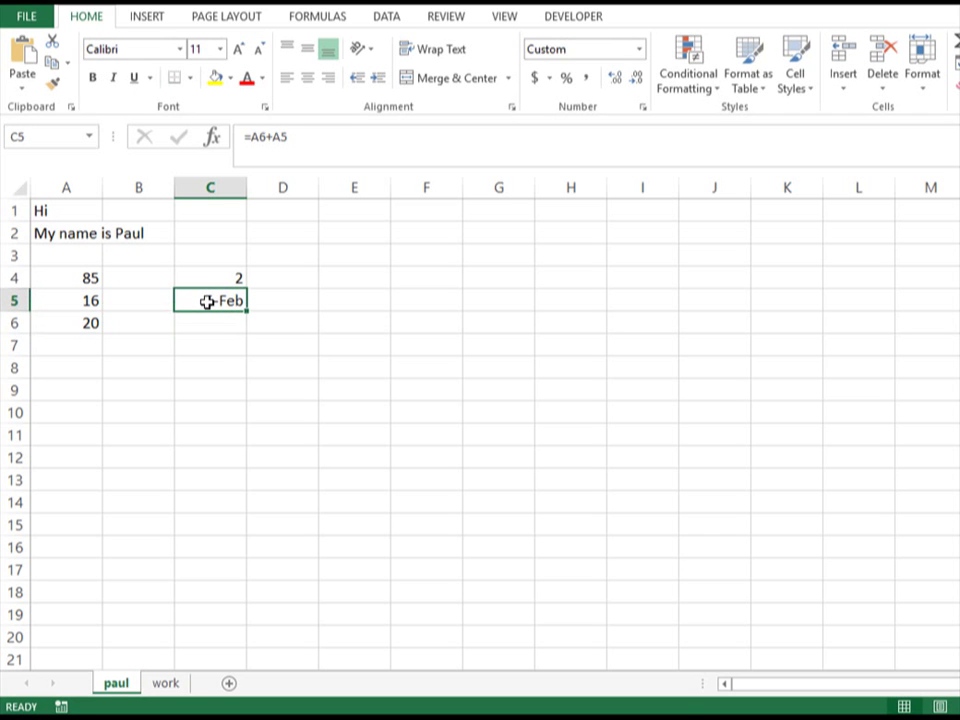
pyautogui.press('Delete')
# Enter the formula =A6+A5 in cell C6 to add the two lower numbers of column A
pyautogui.press('Return')
pyautogui.write('=')
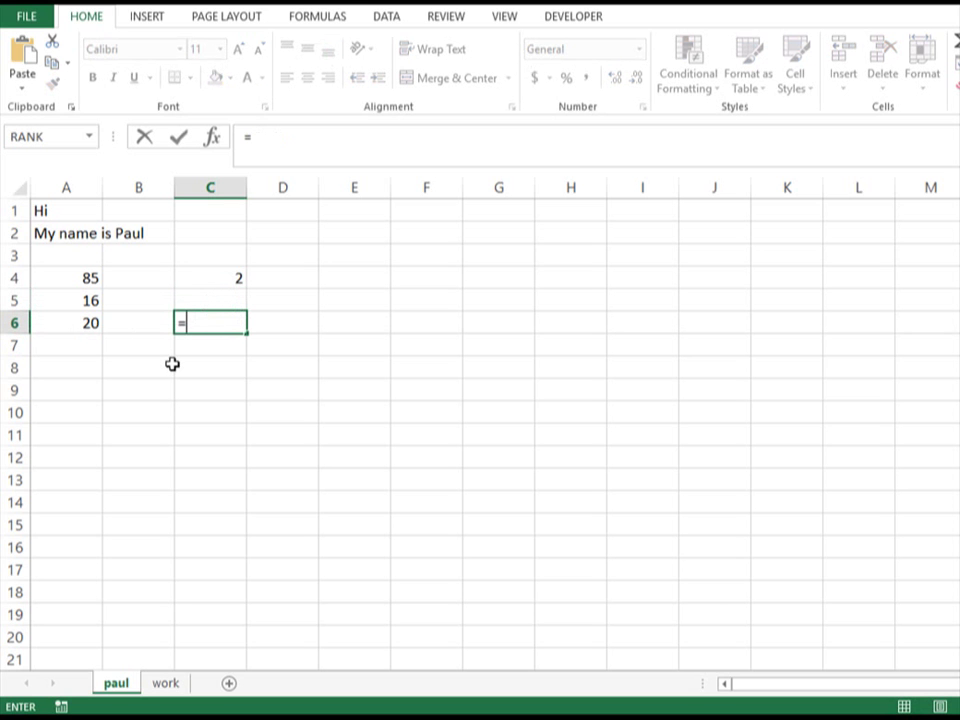
pyautogui.write('A6+')
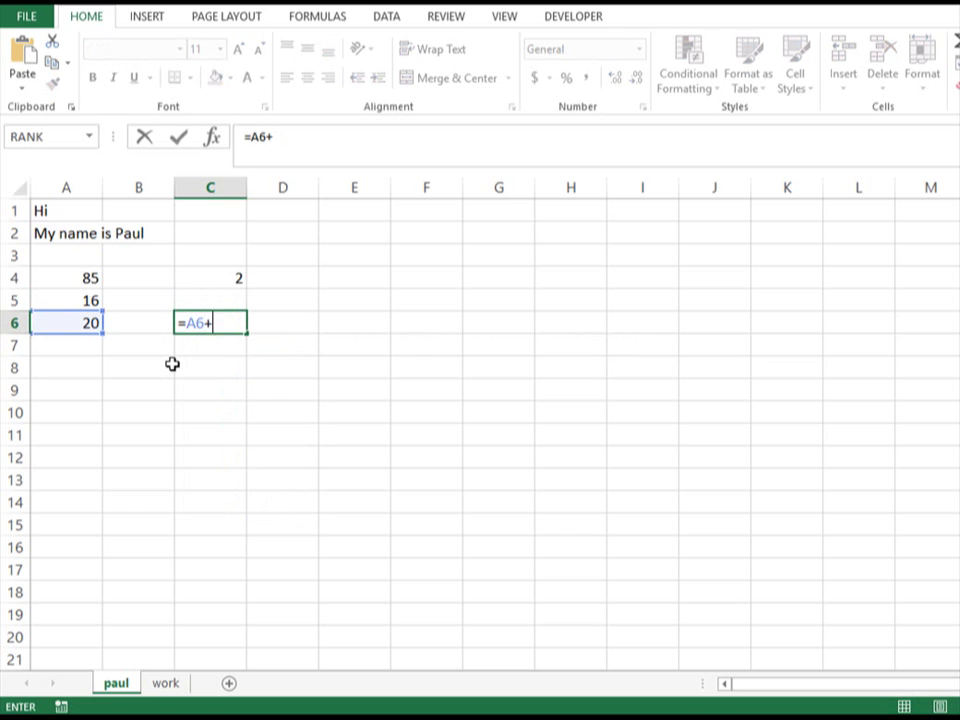
pyautogui.write('A5')
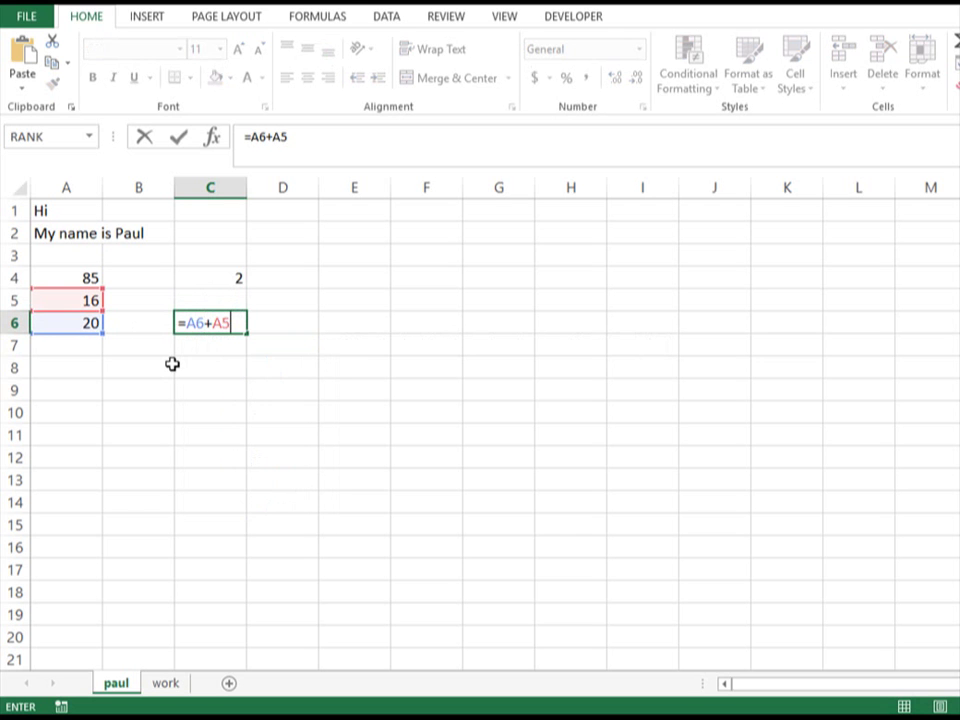
pyautogui.press('Return')
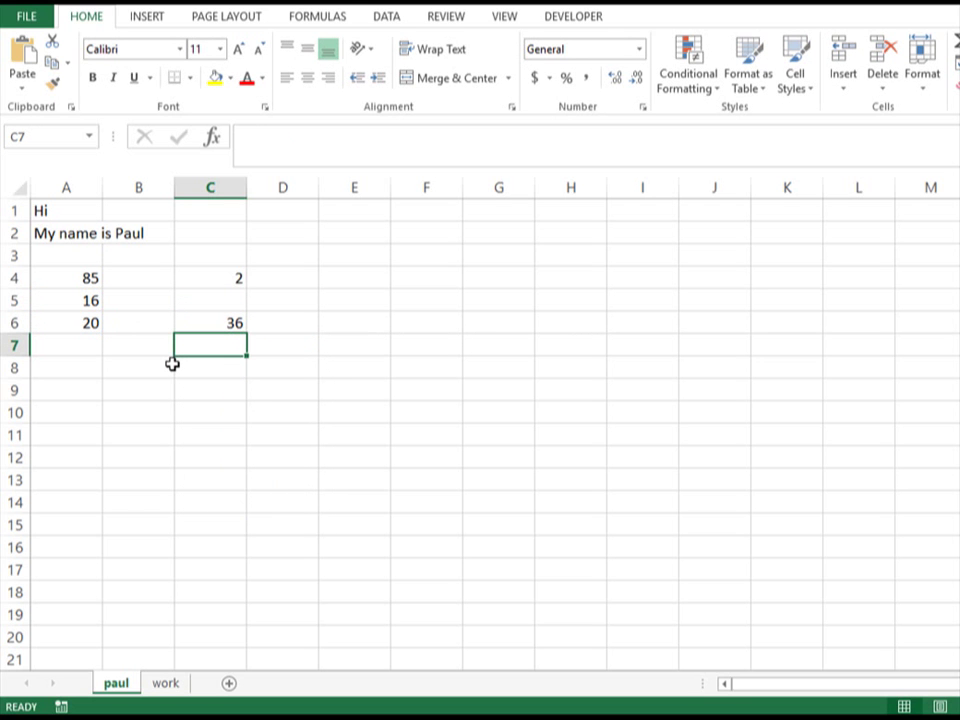
# Enter the formula =A4/A6 in cell C7 to divide the first number by the third
pyautogui.write('=')
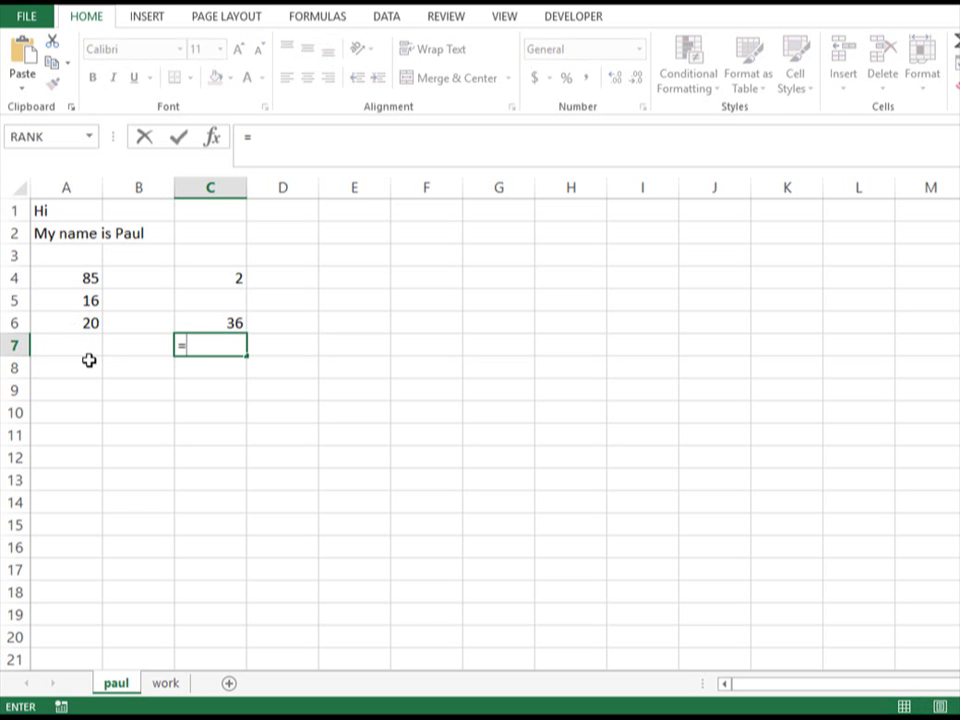
pyautogui.click(62, 277)
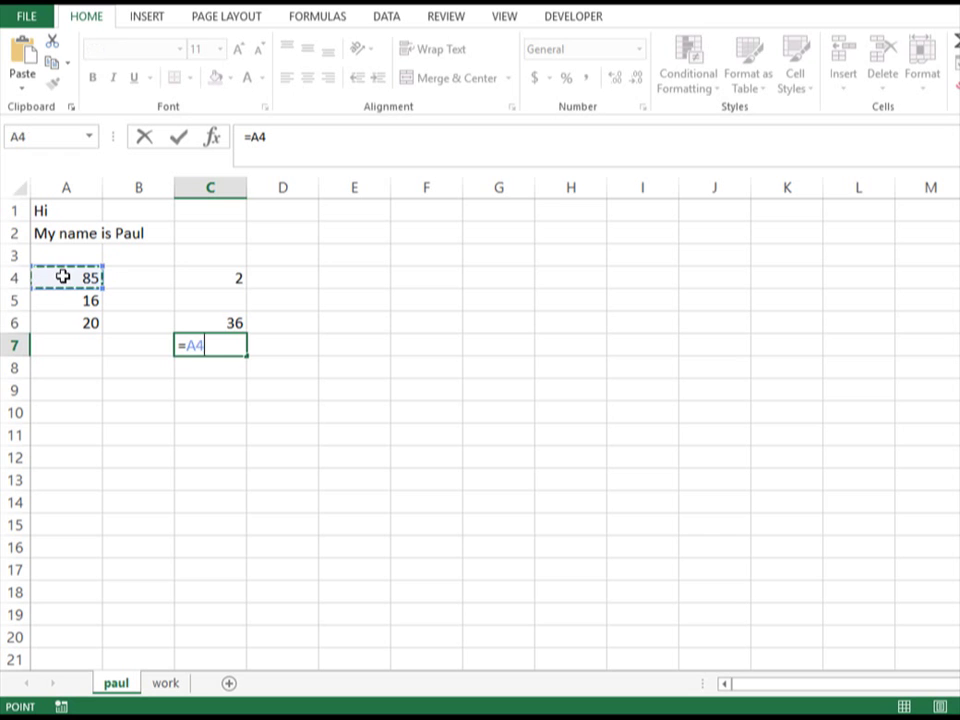
pyautogui.write('/')
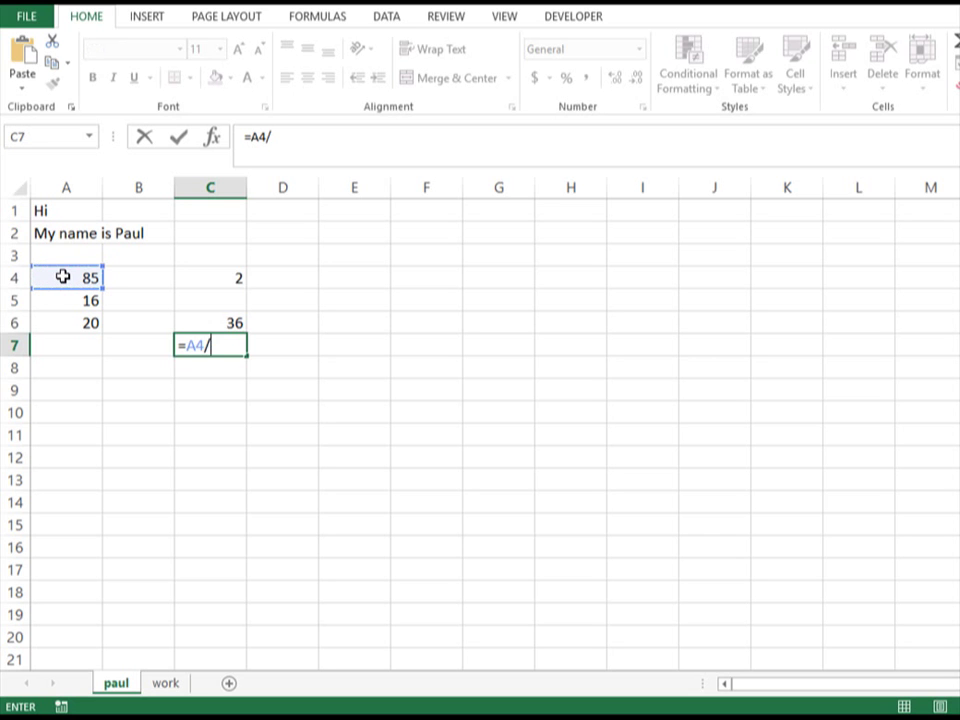
pyautogui.click(61, 325)
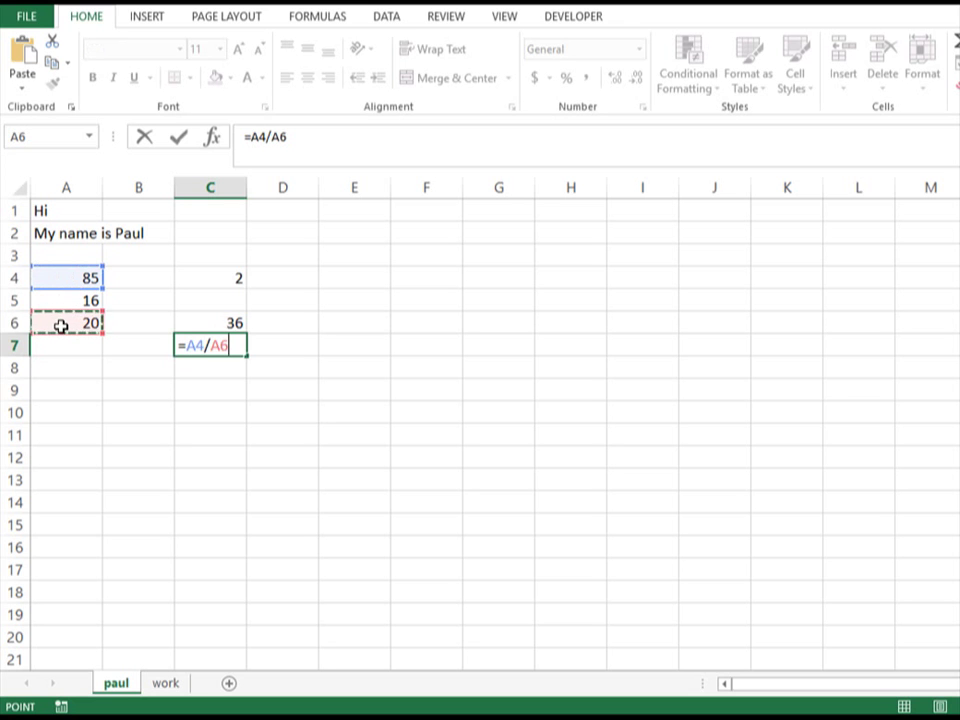
pyautogui.press('Return')
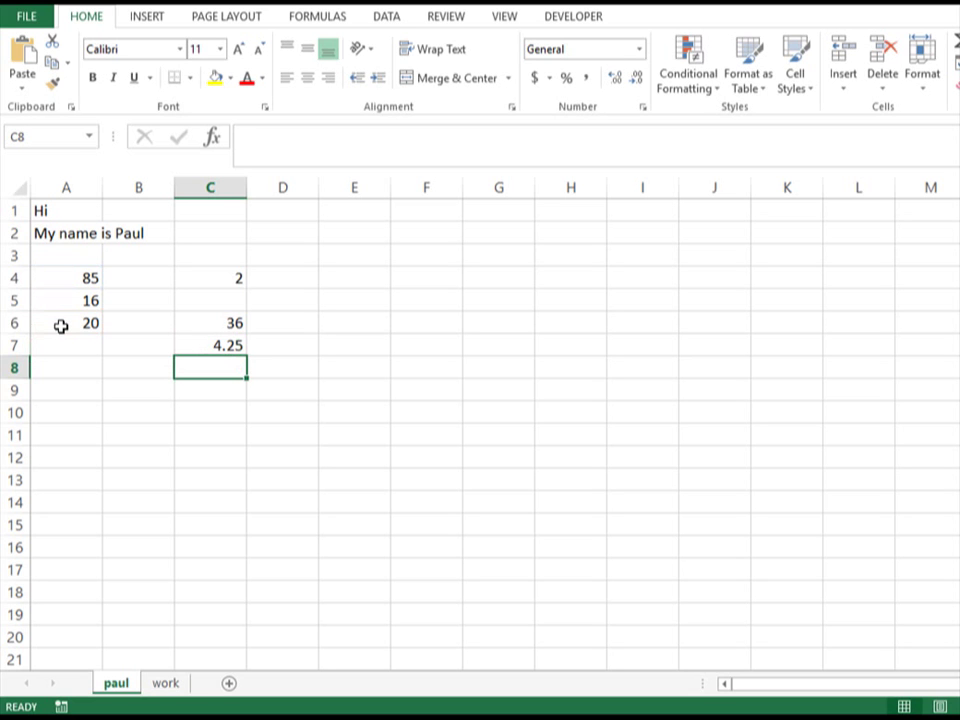
# Enter the formula =SUM(A4,A5,A6) in cell C8, listing the three number cells as separate arguments
pyautogui.write('=')
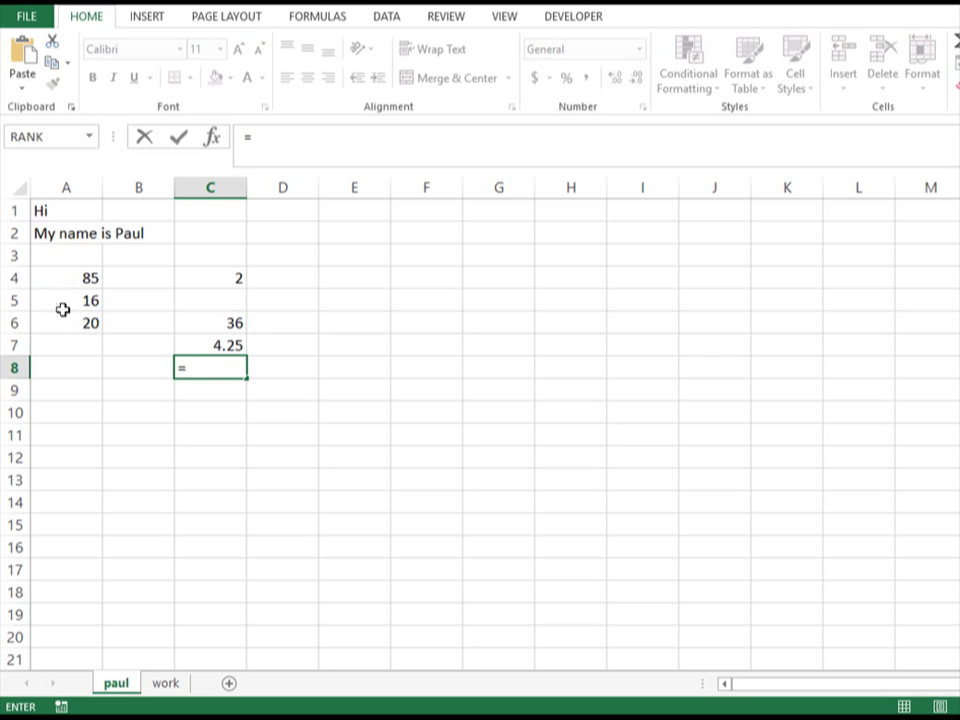
pyautogui.write('S')
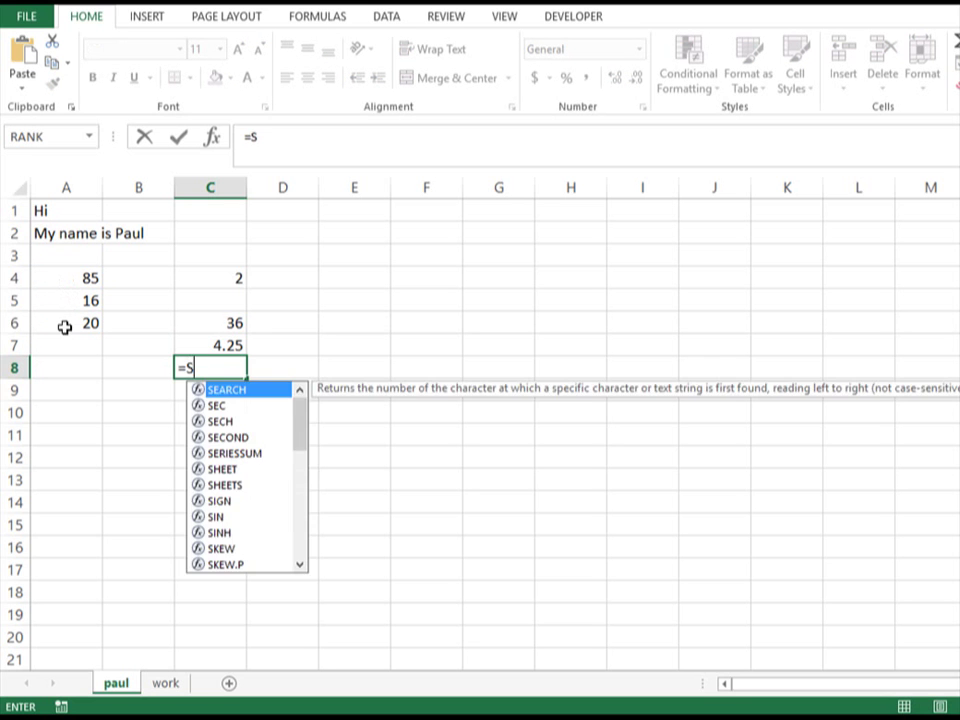
pyautogui.write('UM')
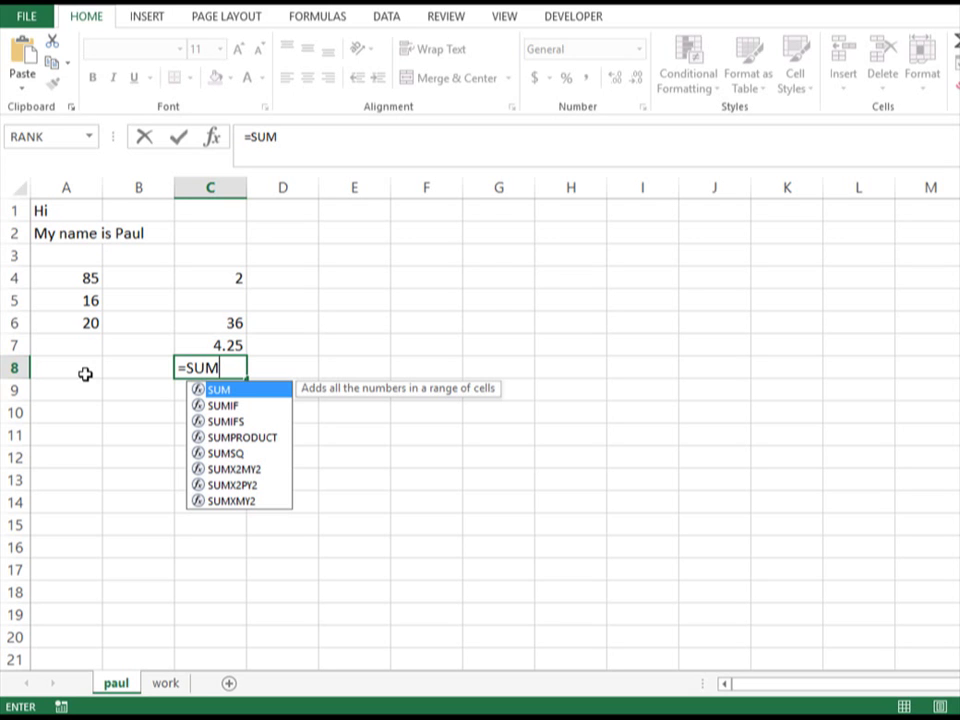
pyautogui.write('(')
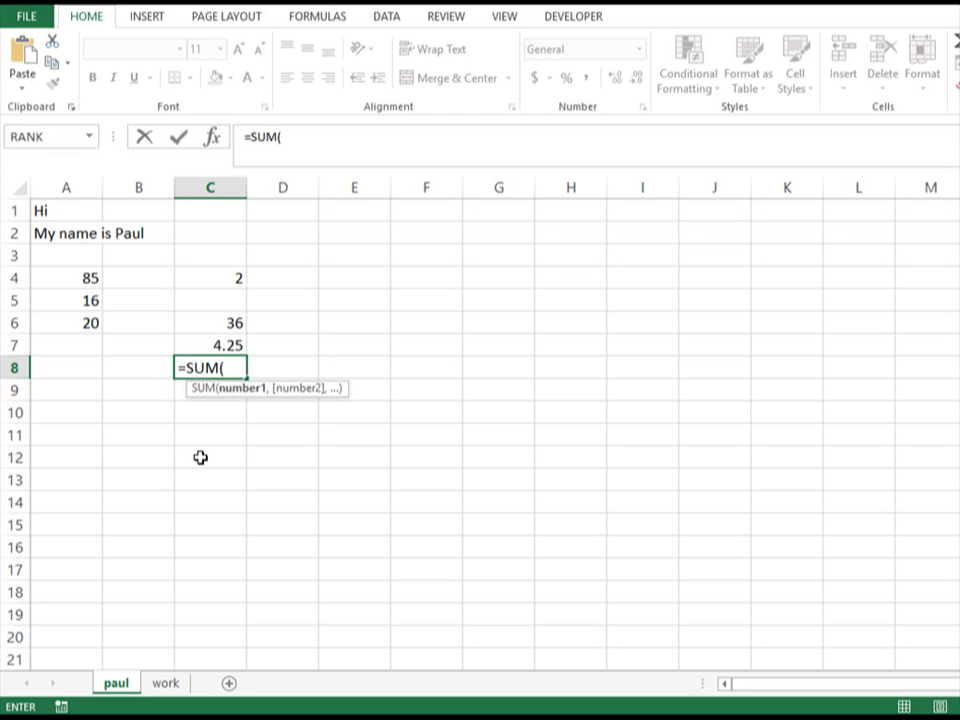
pyautogui.click(72, 279)
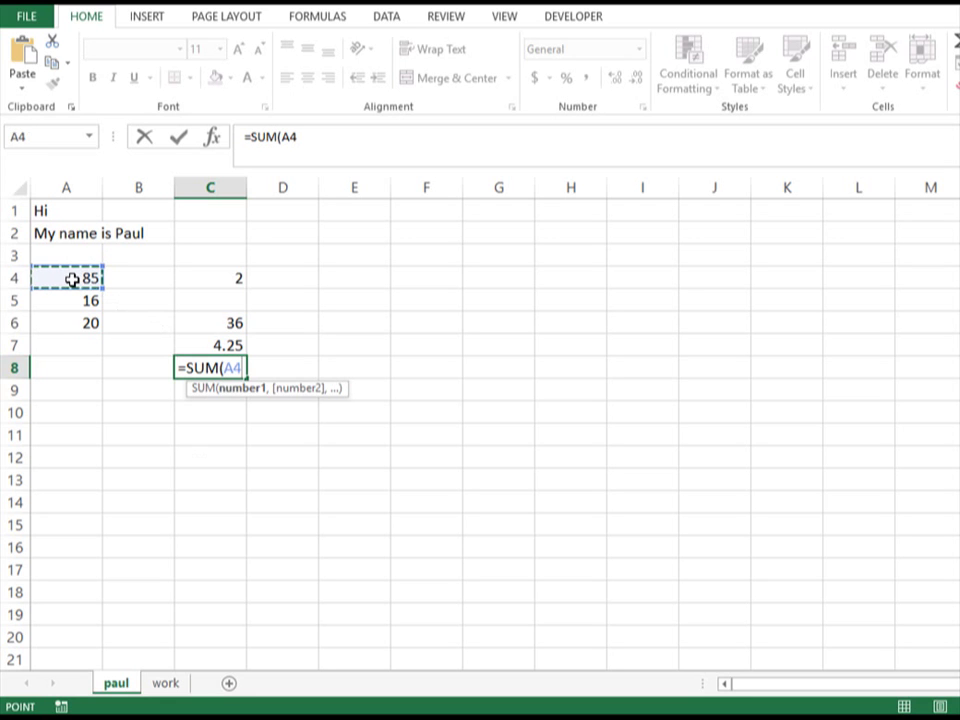
pyautogui.write(',')
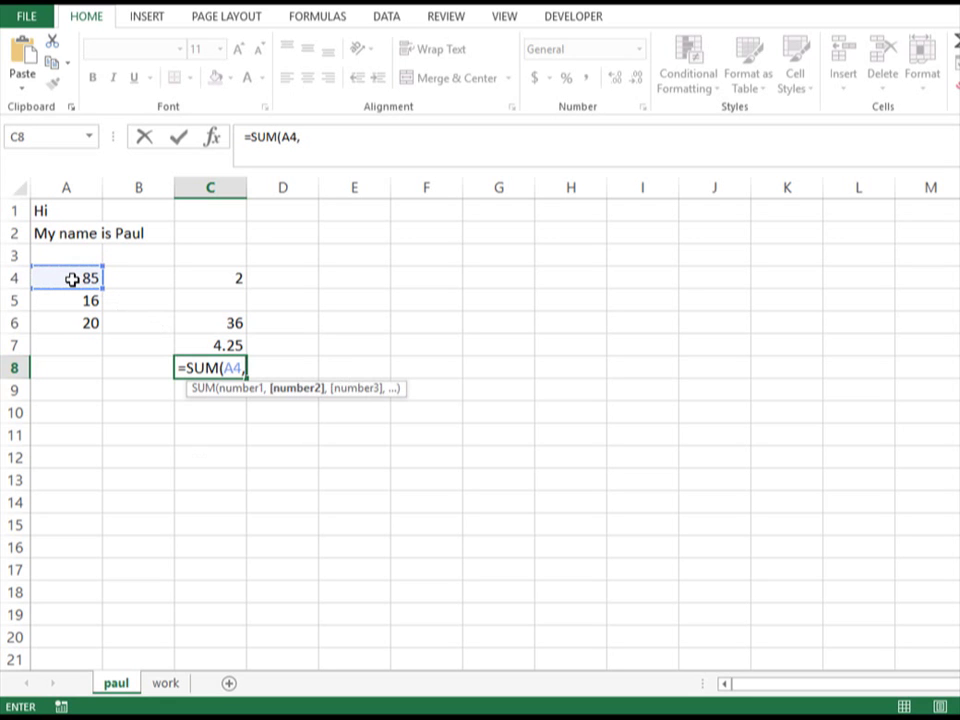
pyautogui.click(64, 300)
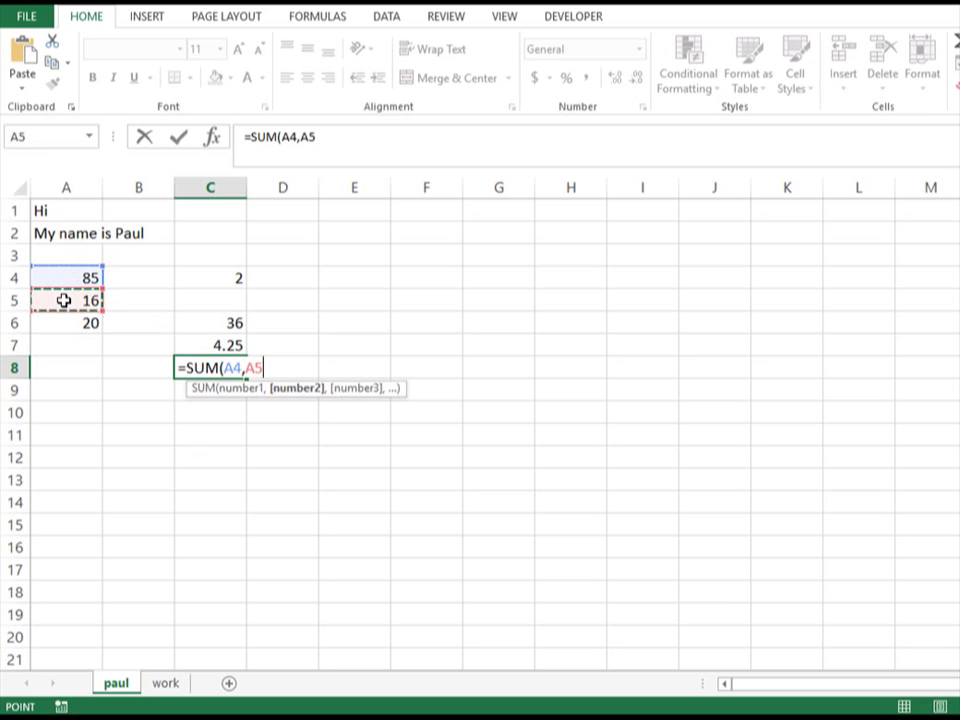
pyautogui.write(',')
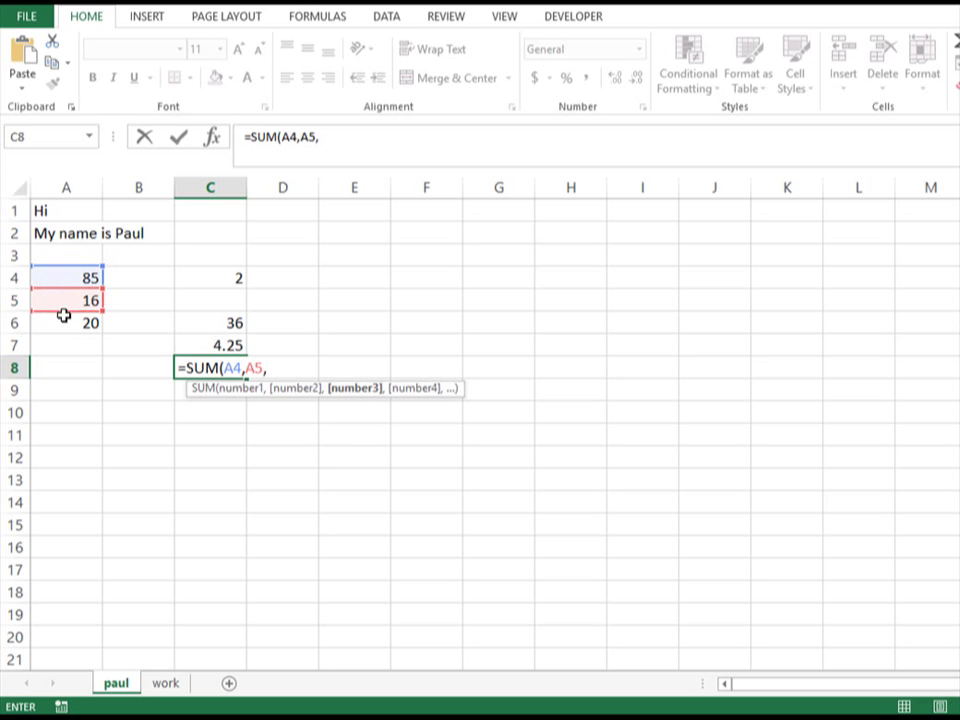
pyautogui.click(65, 327)
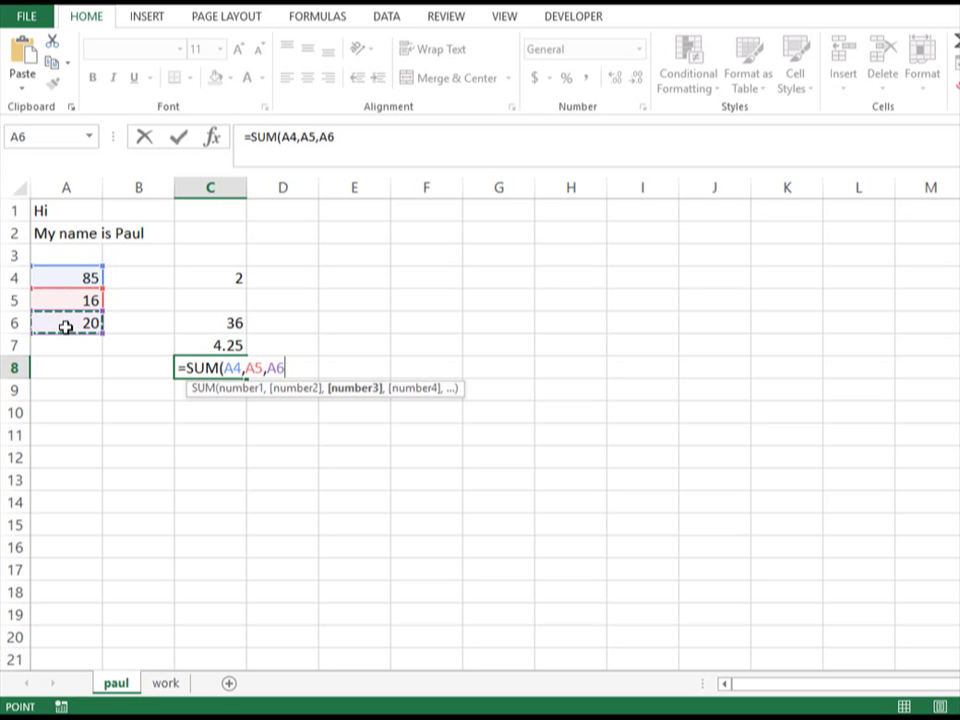
pyautogui.write(')')
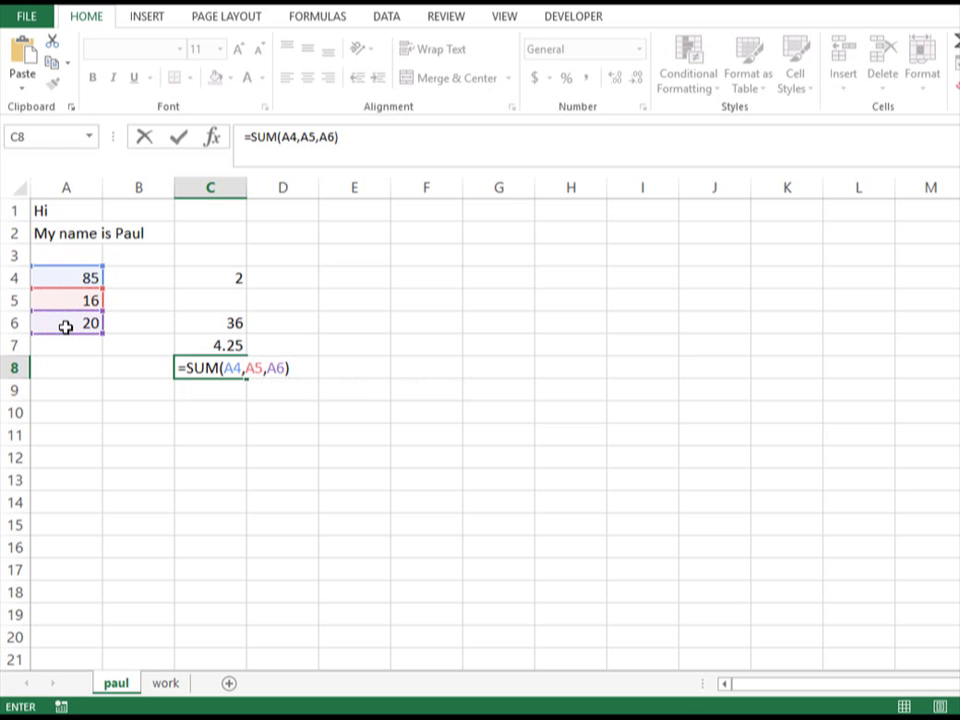
pyautogui.press('Return')
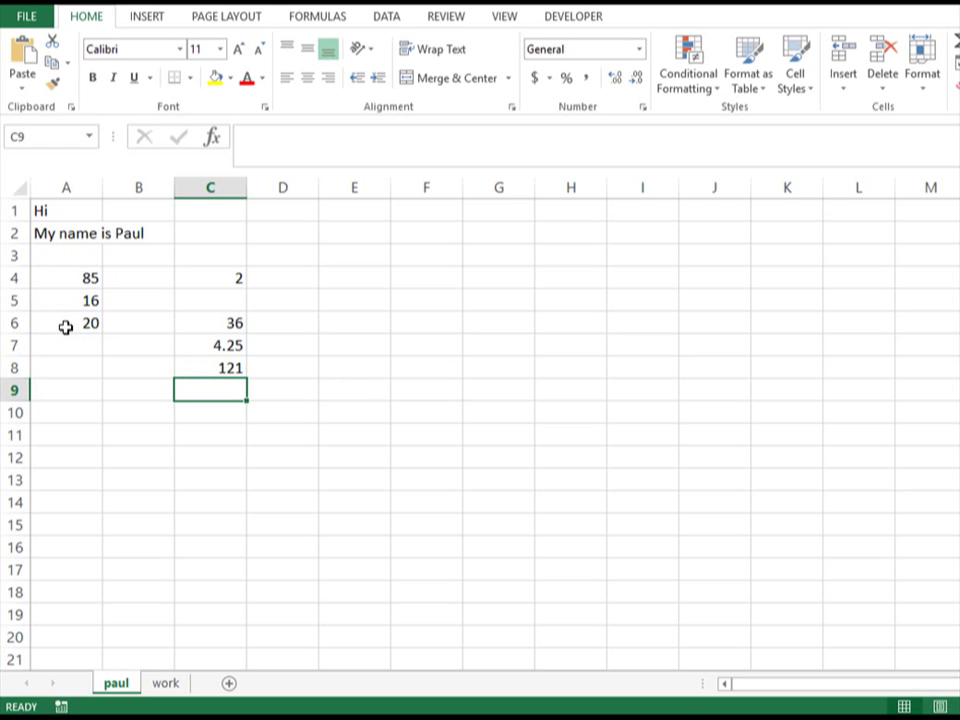
# Add up the three numbers as a range in cell C9 with the formula =SUM(A4:A6)
pyautogui.write('=')
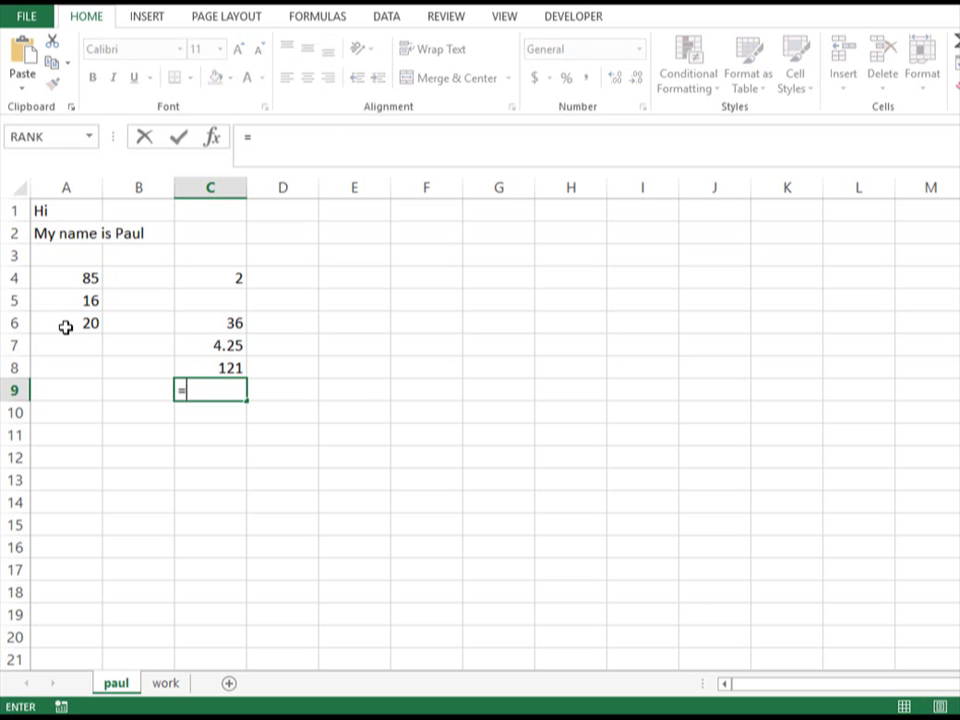
pyautogui.write('SUM(')
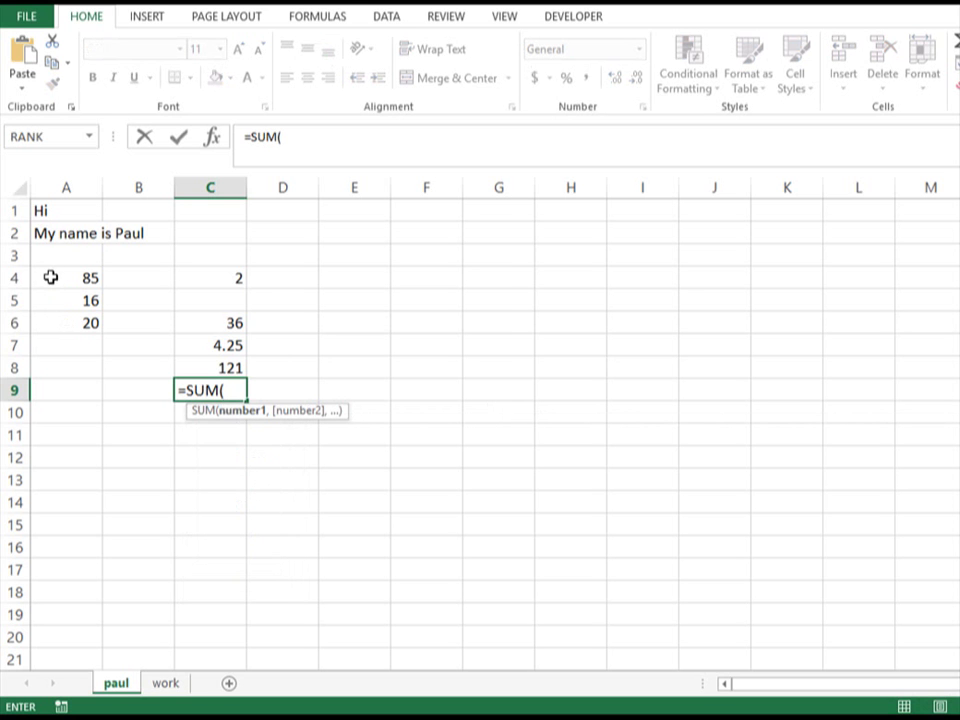
pyautogui.moveTo(53, 285); pyautogui.dragTo(50, 318)
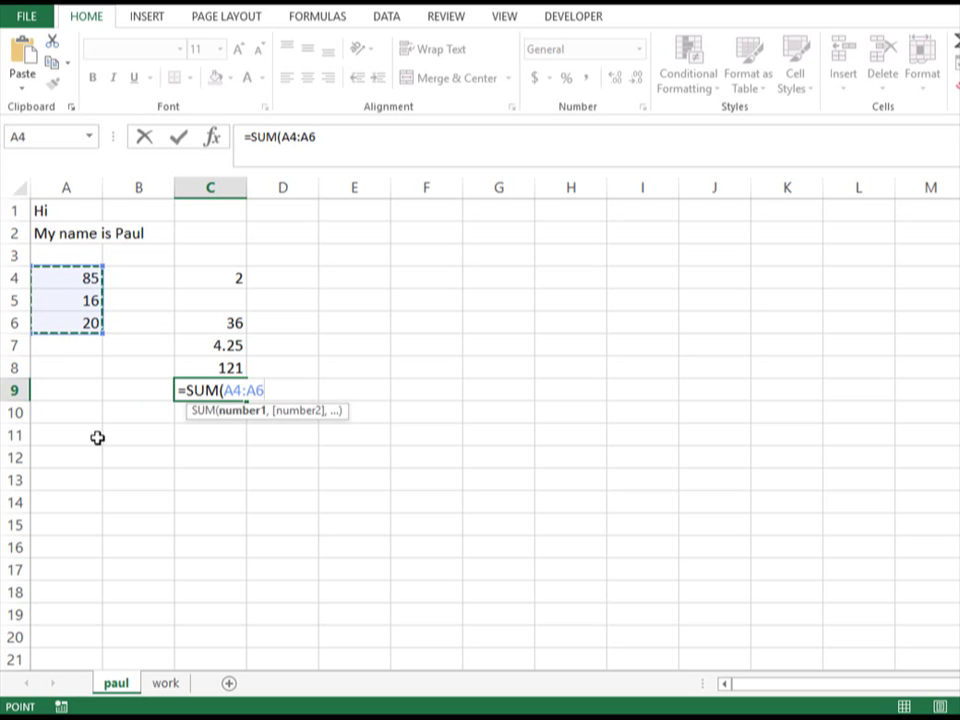
pyautogui.write(')')
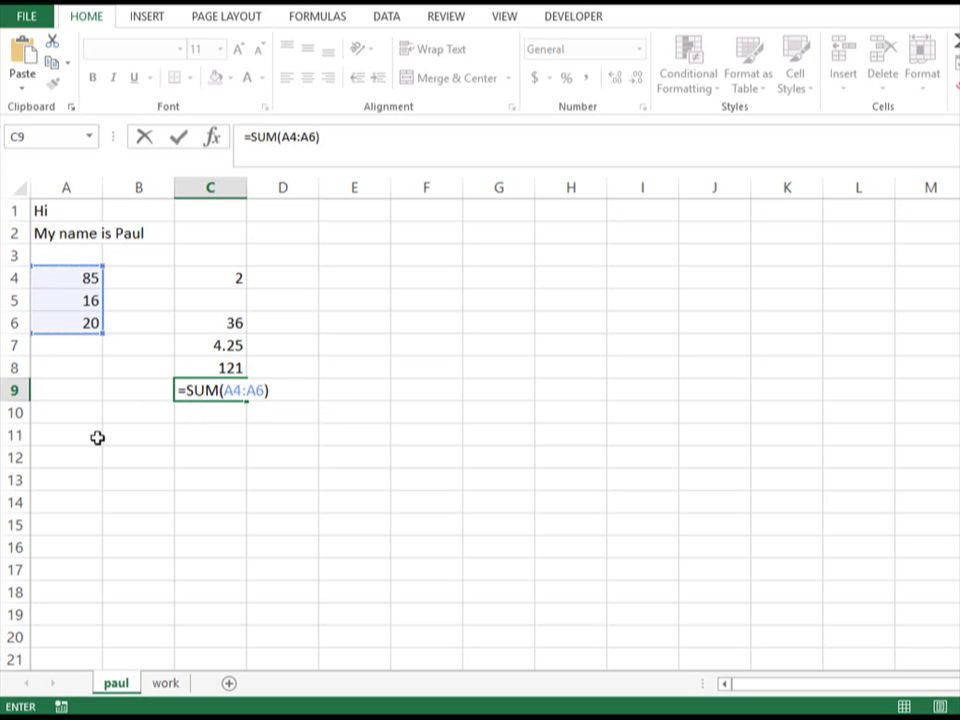
pyautogui.press('Return')
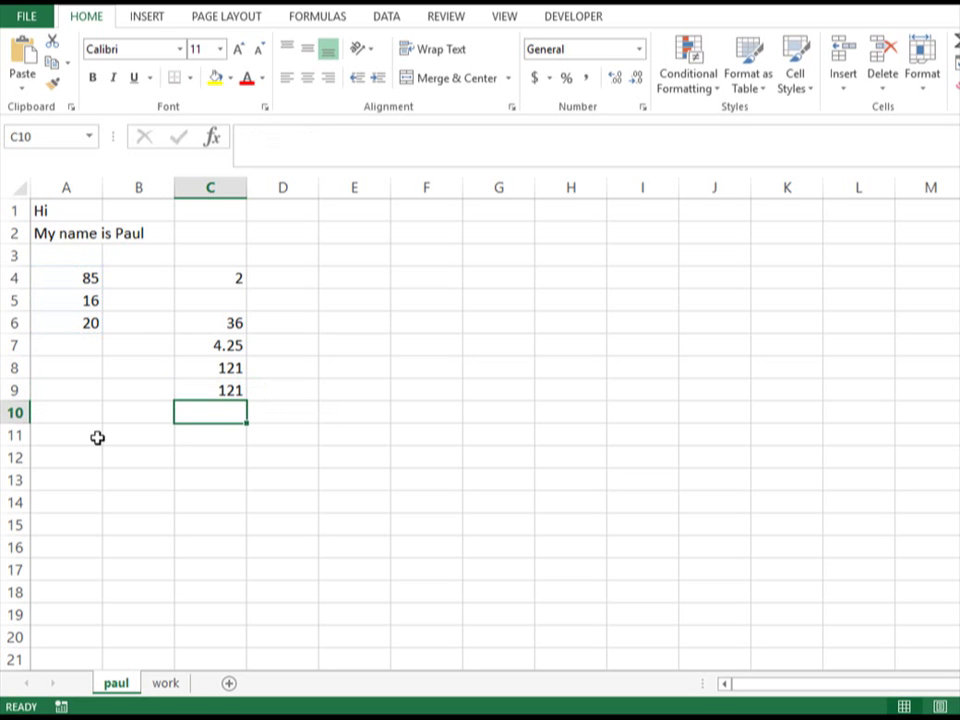
# Enter the combined formula =SUM(A4:A6)/C6 in cell C10 to divide the range's sum by cell C6
pyautogui.write('=')
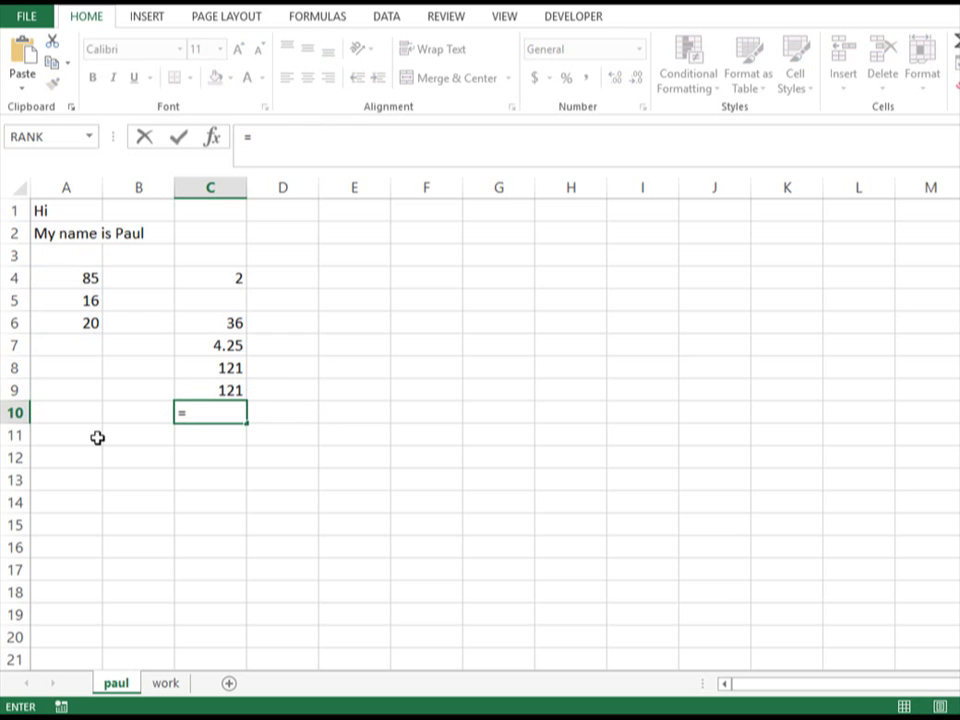
pyautogui.write('SUM(')
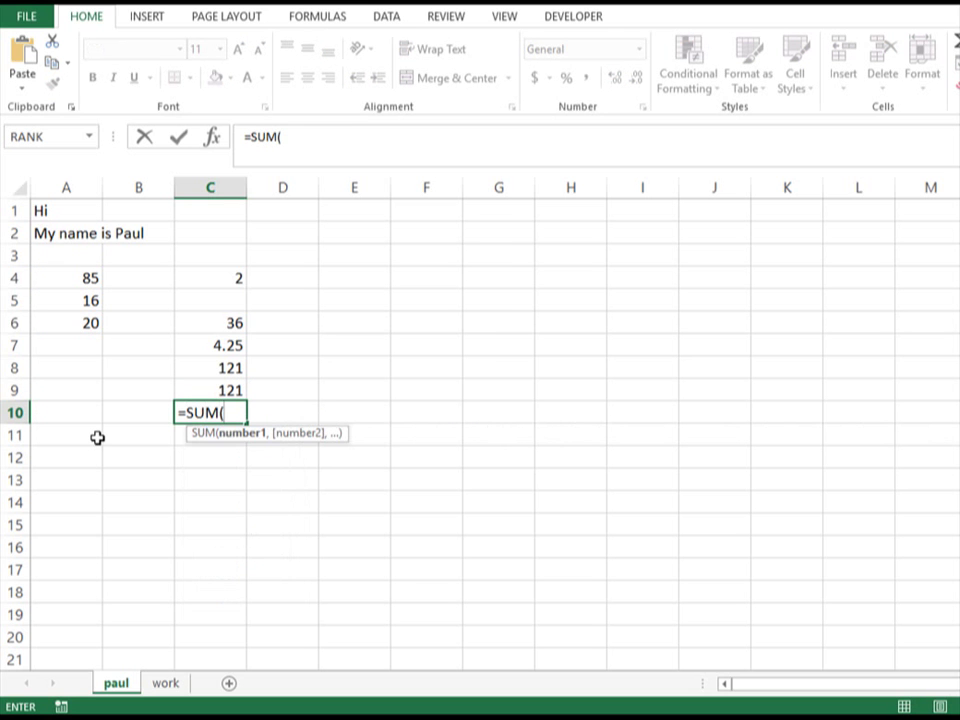
pyautogui.moveTo(64, 283); pyautogui.dragTo(58, 328)
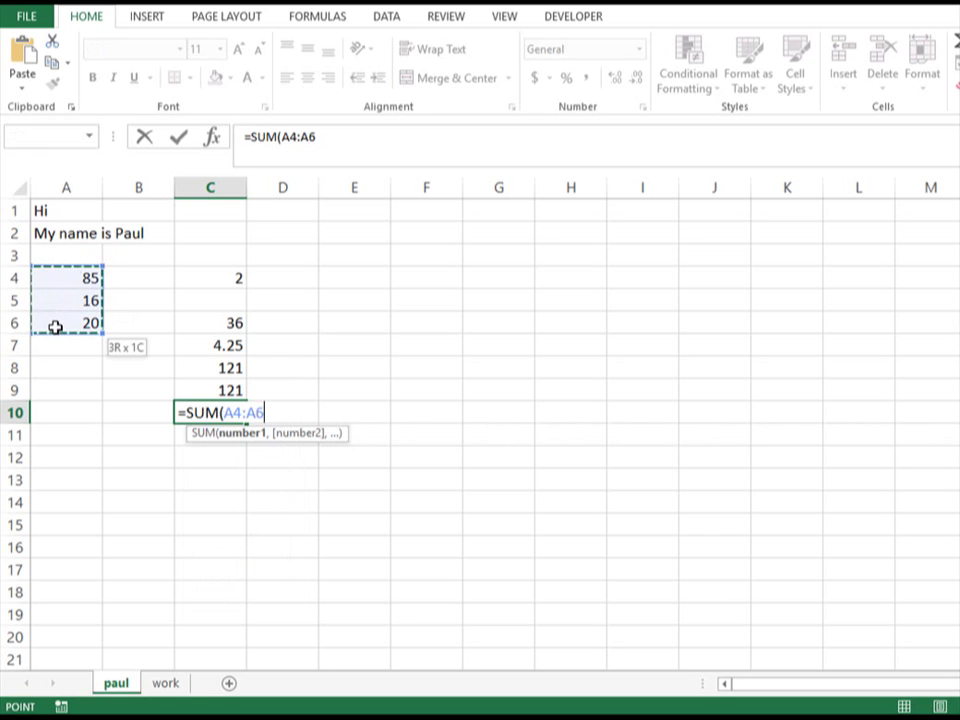
pyautogui.write(')')
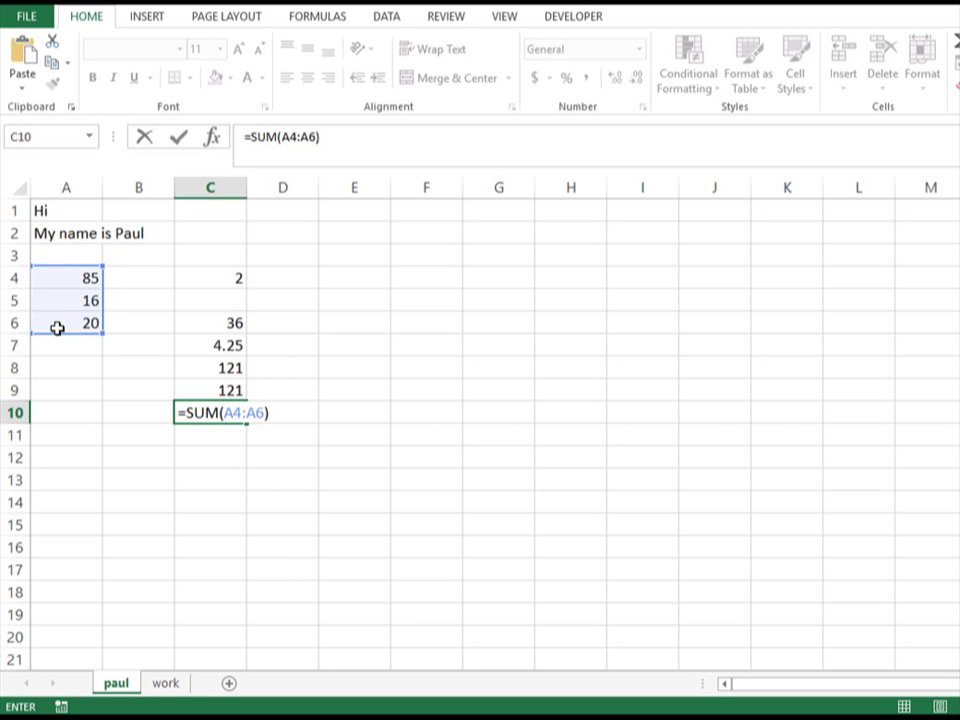
pyautogui.write('/')
pyautogui.click(206, 323)
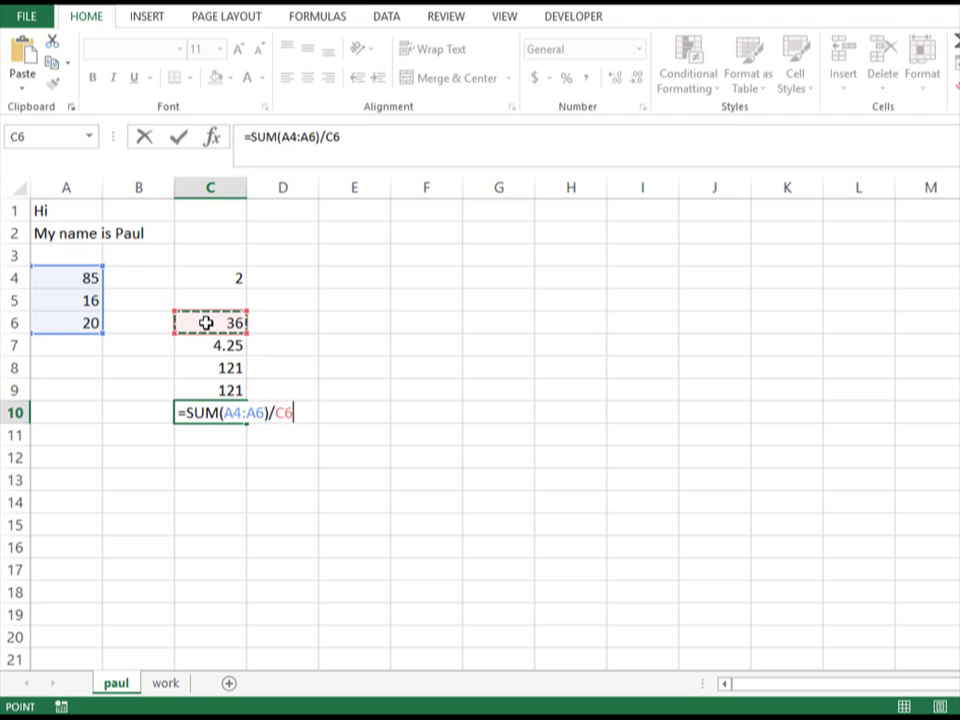
pyautogui.press('Return')
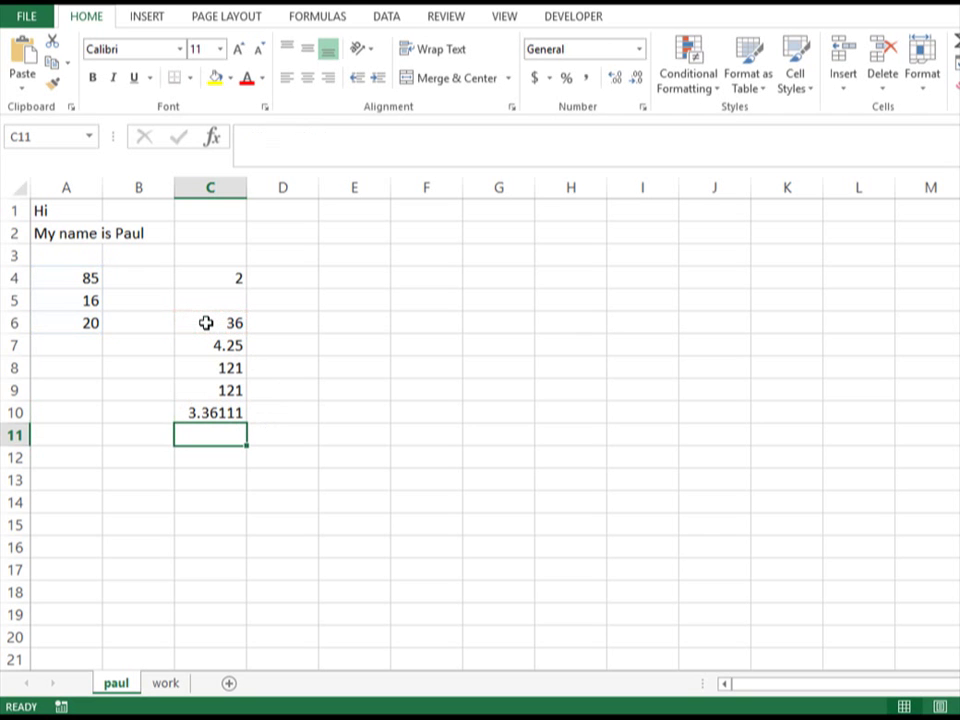